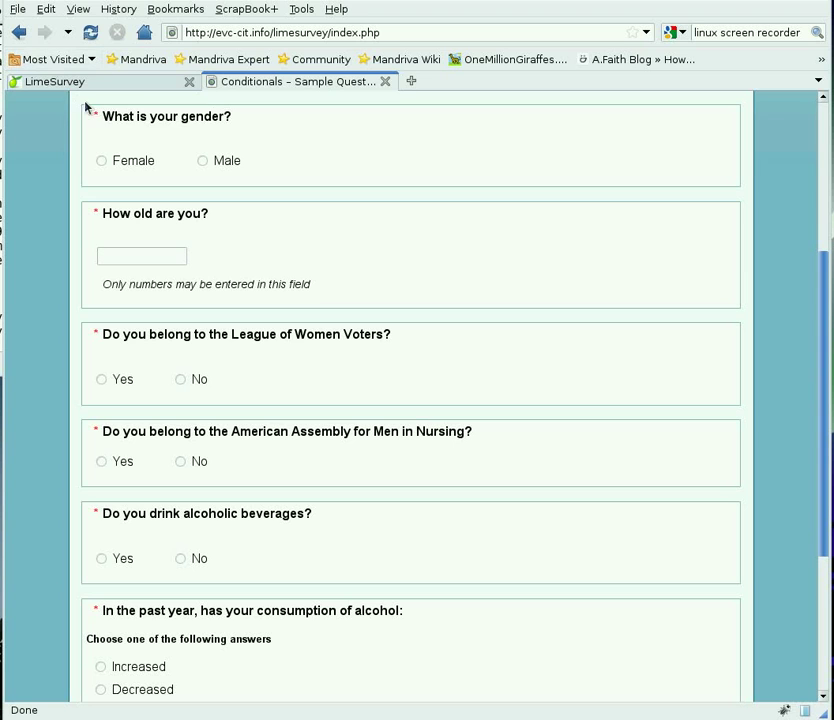
Step: Highlight each sample question in turn: gender, age, League of Women Voters, Men in Nursing, alcoholic beverages, consumption
drag(100, 116, 232, 117)
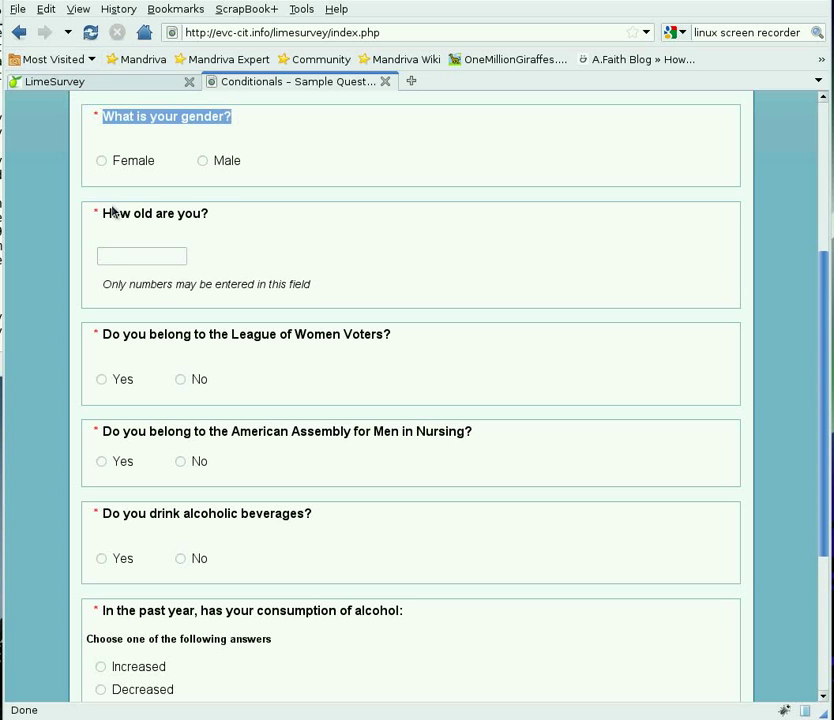
drag(104, 212, 216, 220)
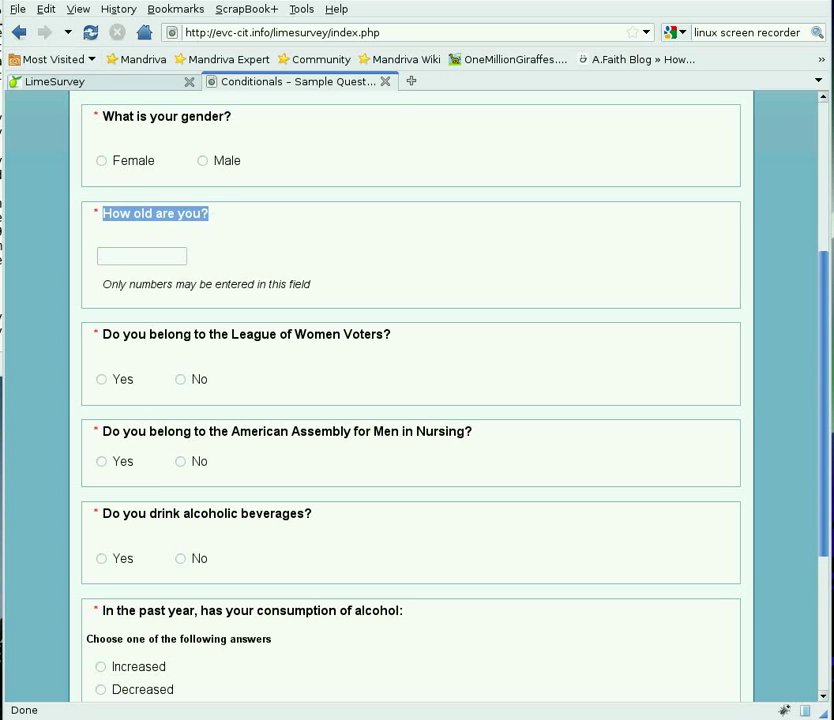
drag(231, 335, 384, 338)
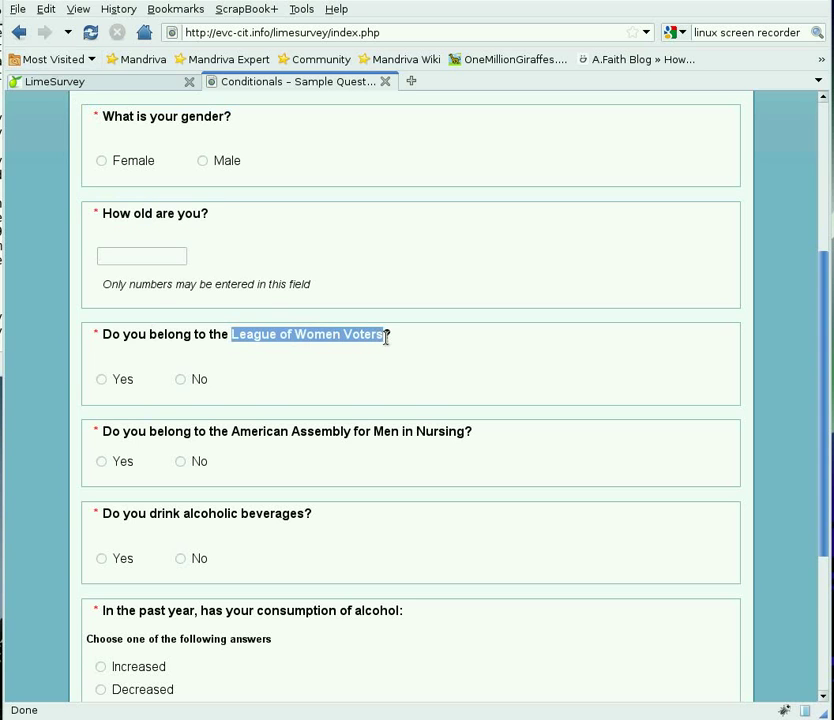
drag(231, 431, 476, 432)
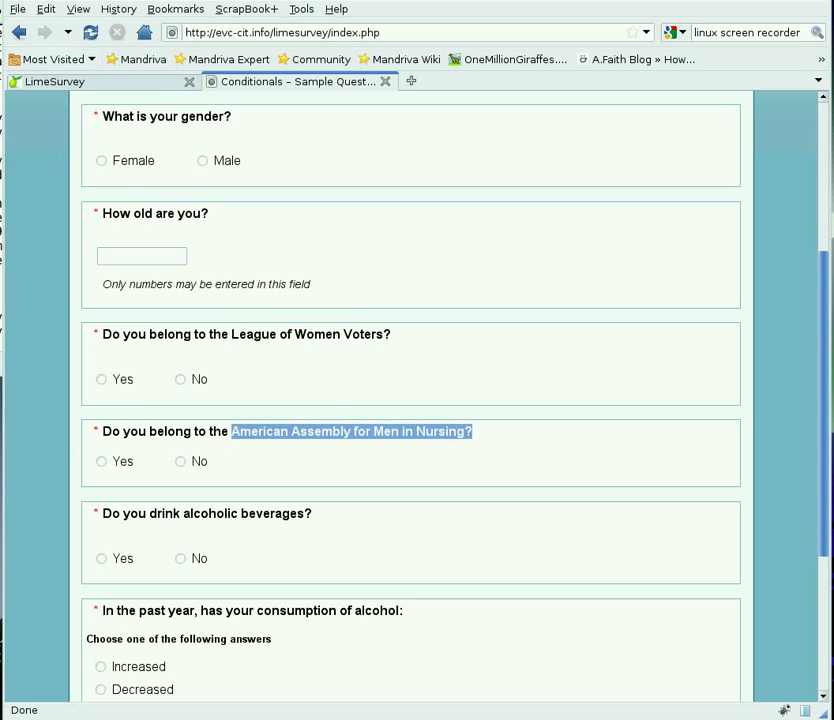
drag(102, 514, 327, 518)
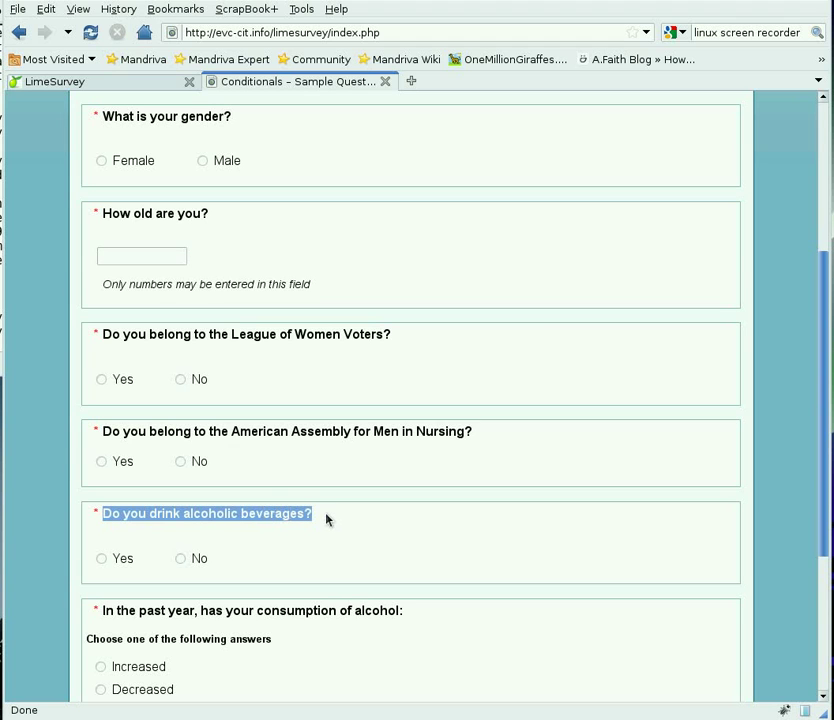
drag(102, 612, 405, 615)
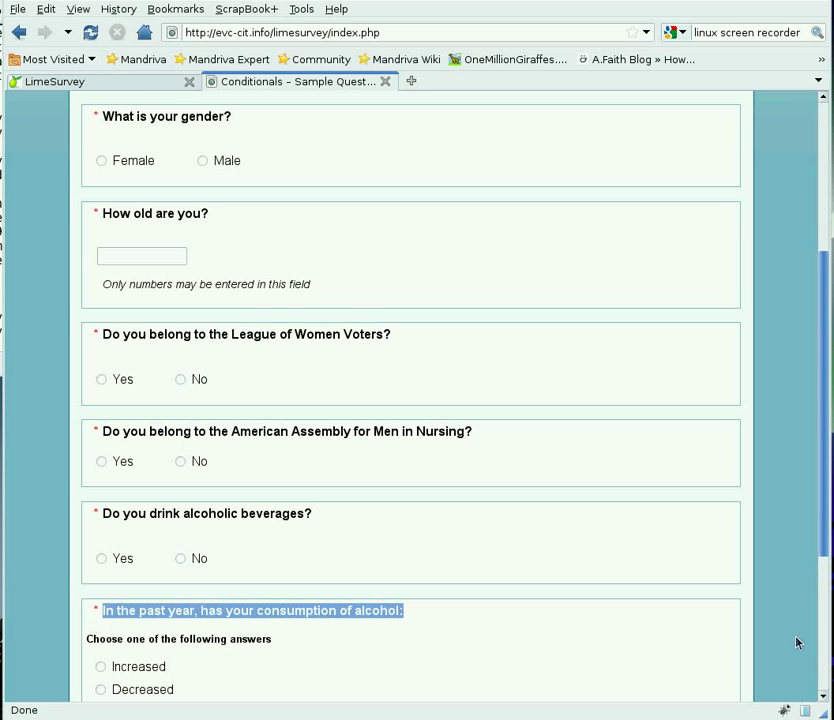
click(315, 152)
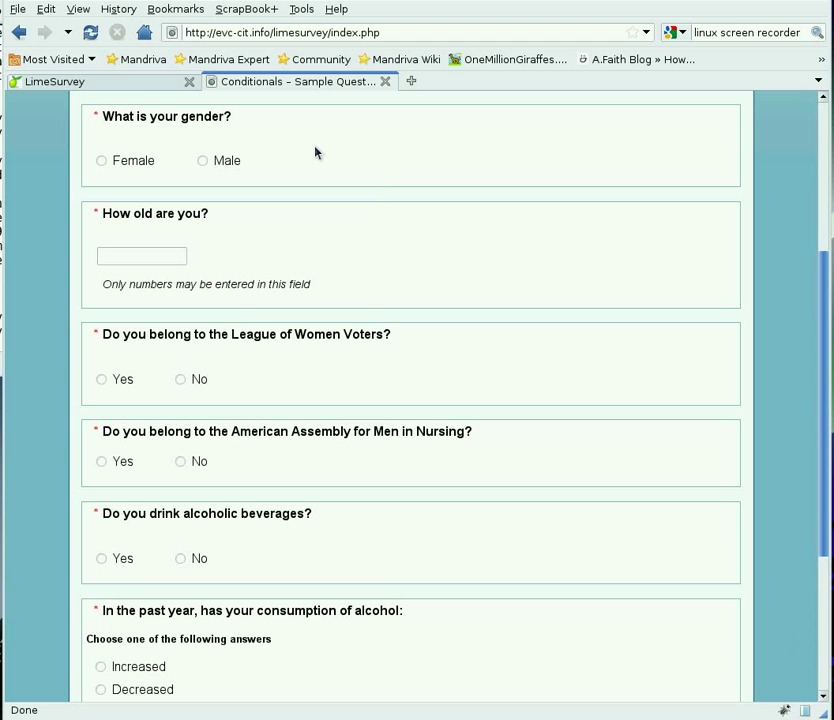
Step: Answer Male, age 22 (replacing 18) and No to drinking alcoholic beverages
click(203, 162)
drag(232, 334, 384, 338)
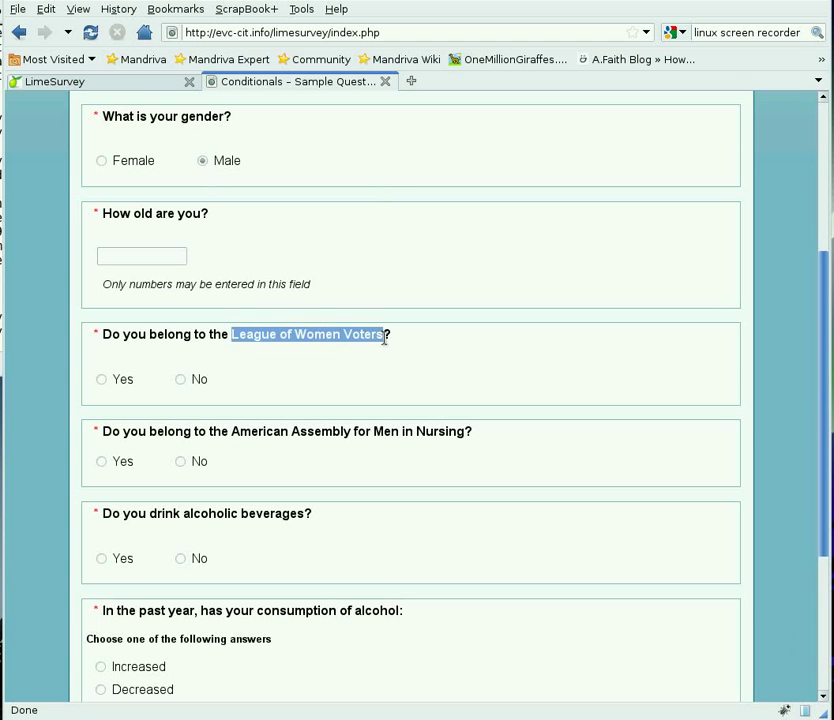
click(130, 255)
text(18)
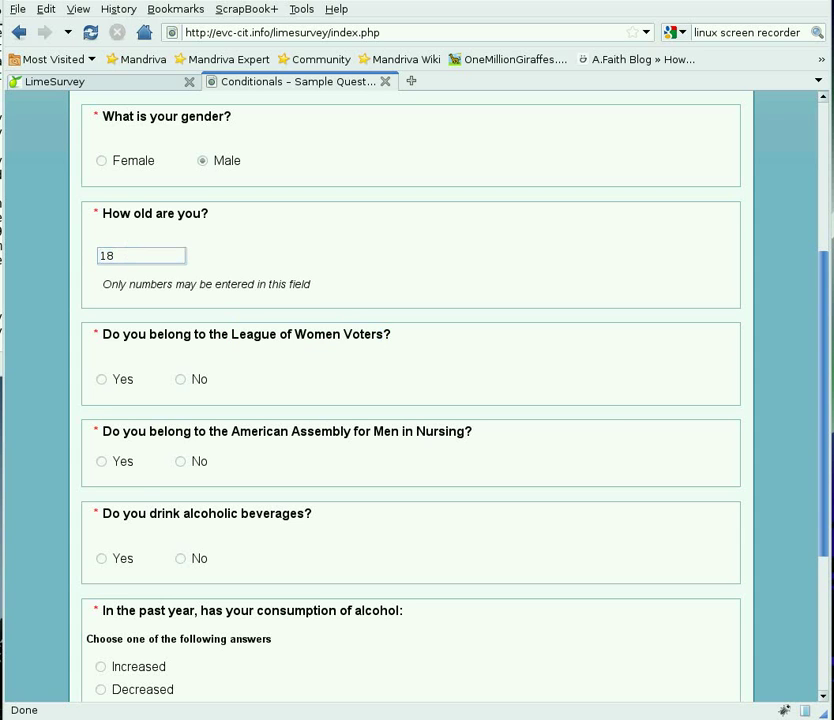
click(152, 513)
drag(152, 513, 309, 511)
drag(130, 257, 82, 256)
text(22)
click(181, 558)
drag(103, 612, 401, 610)
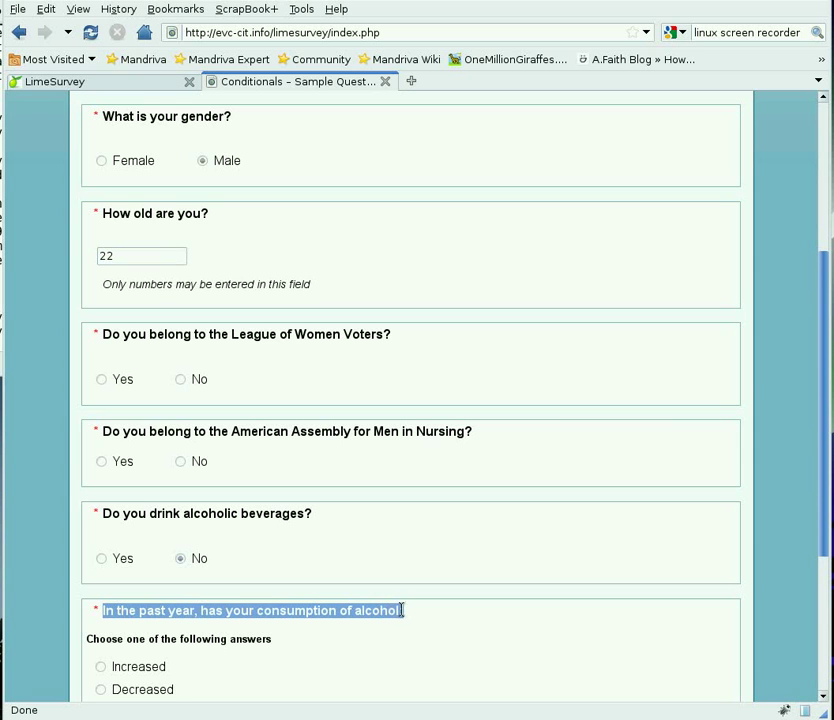
click(437, 519)
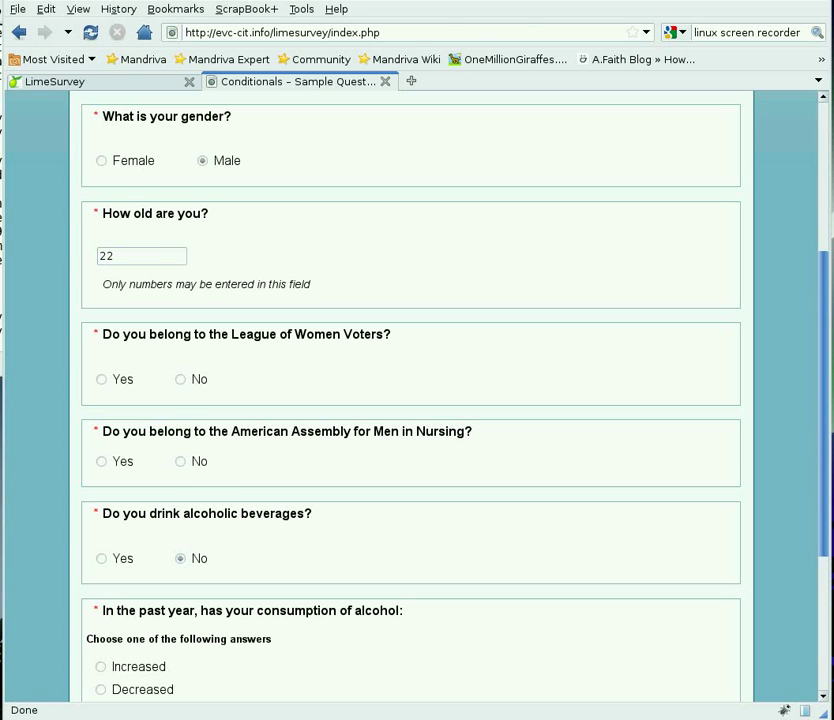
key(ctrl+Tab)
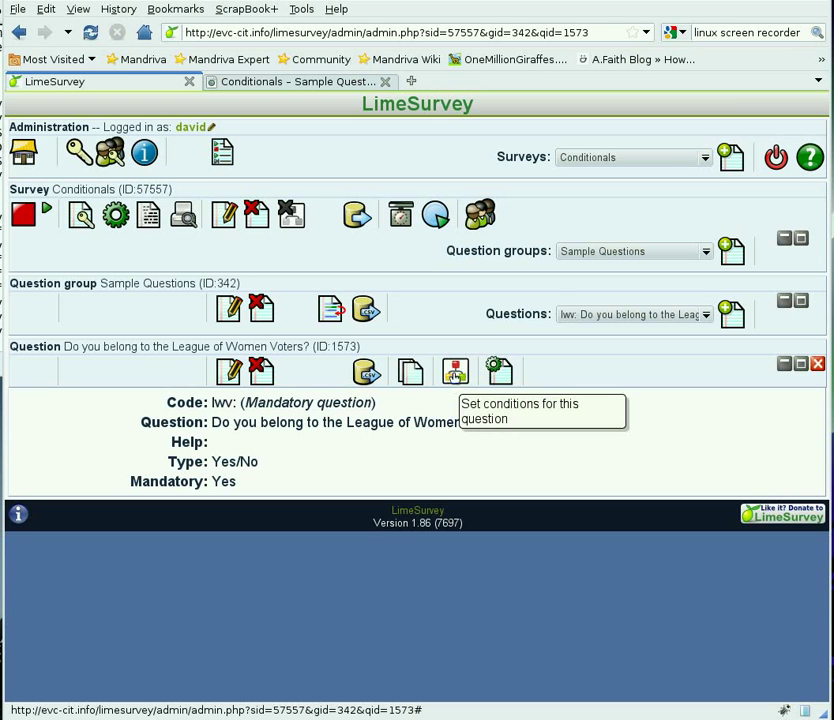
Step: Add a condition to the League of Women Voters question: gender Equals Female
click(455, 376)
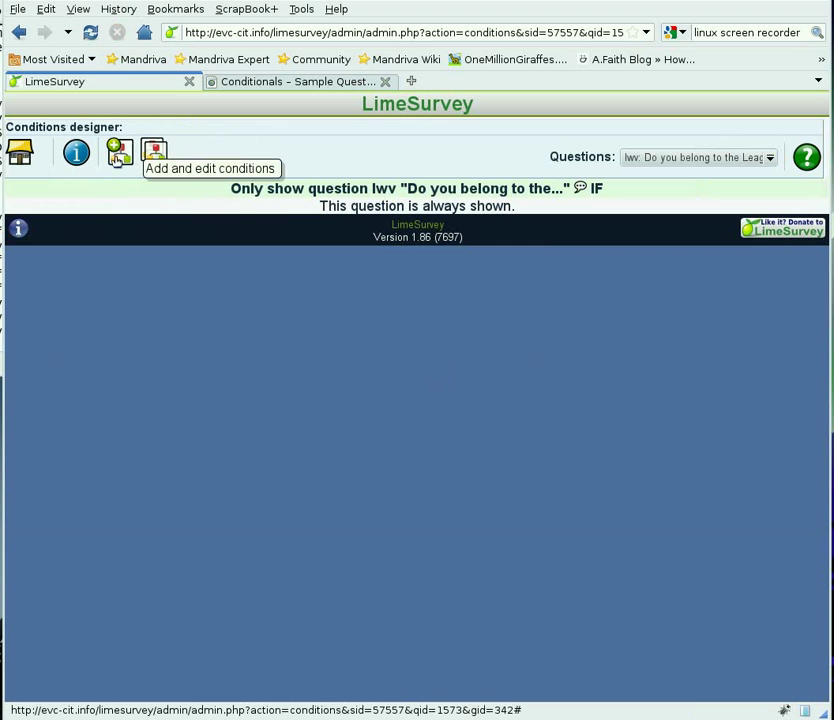
click(117, 160)
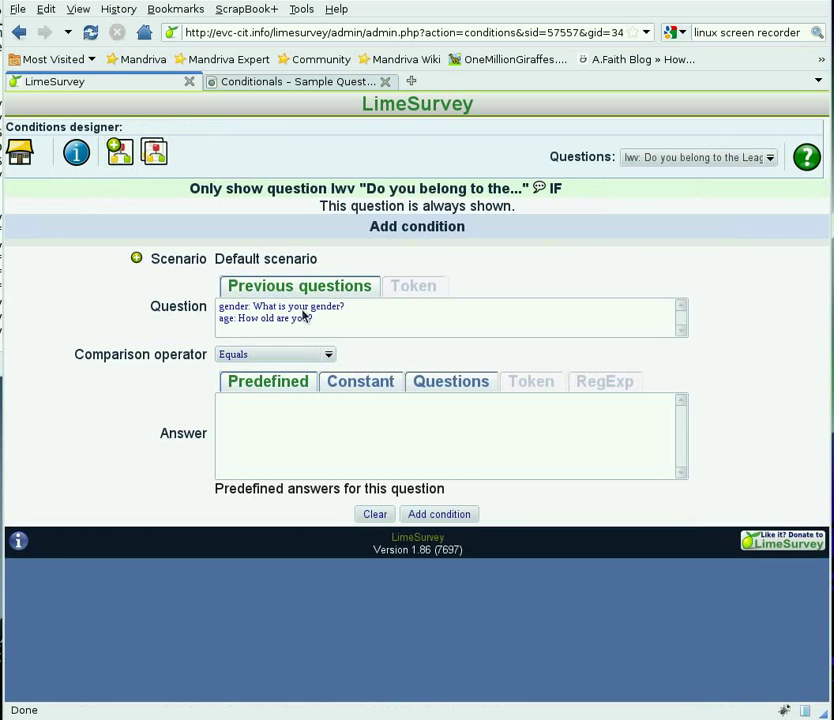
click(308, 308)
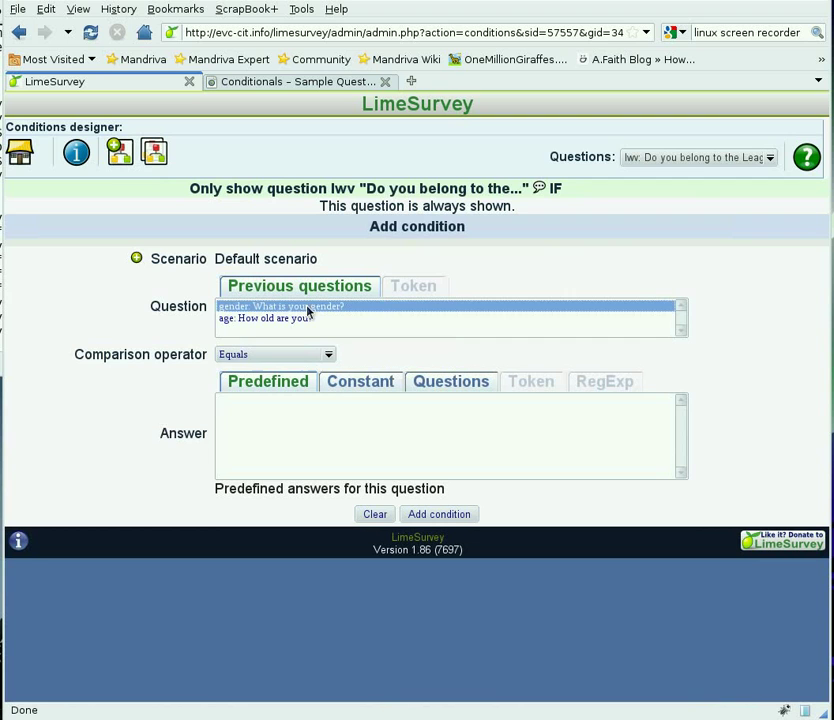
click(240, 357)
click(266, 393)
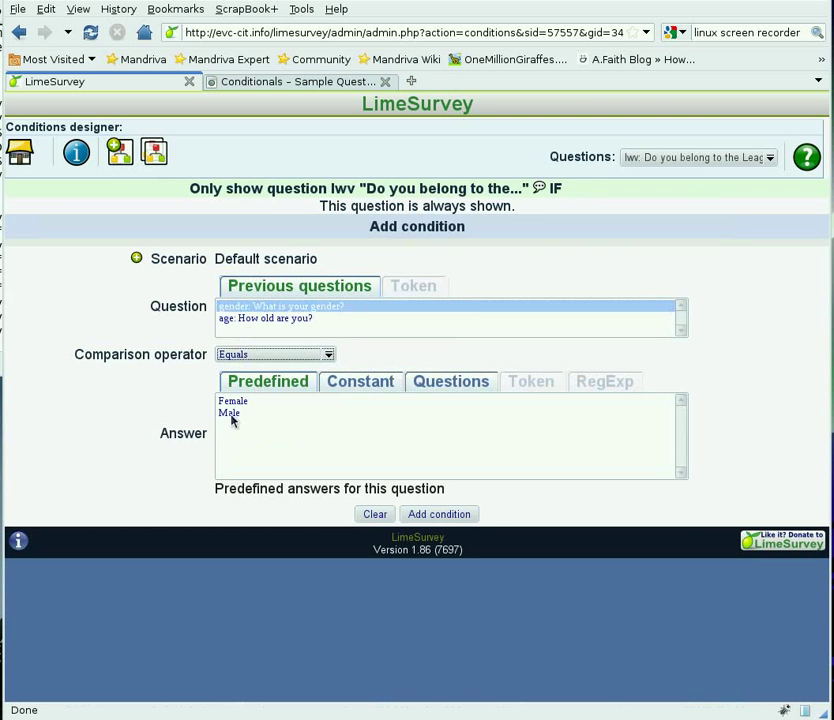
click(234, 402)
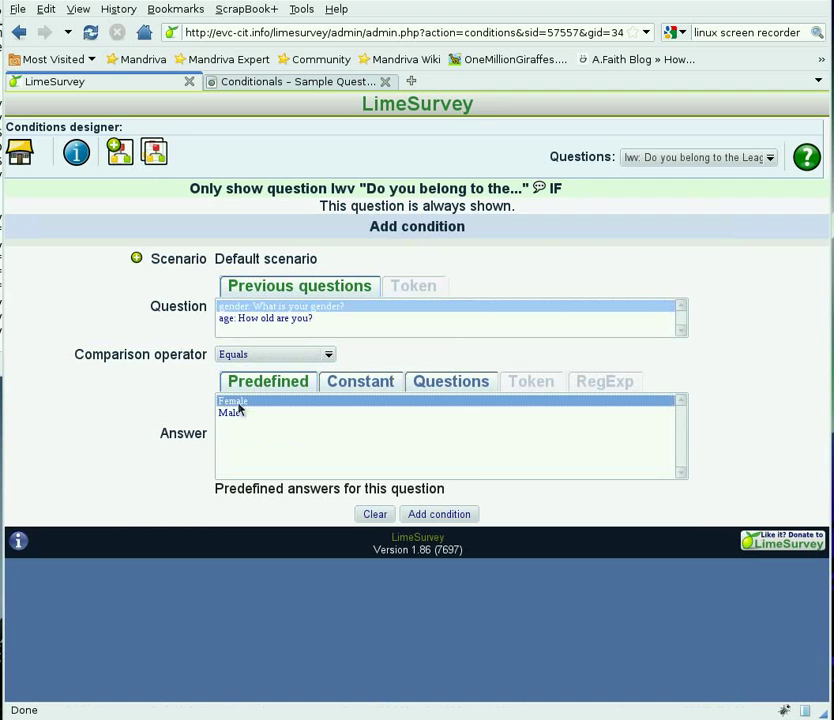
click(436, 516)
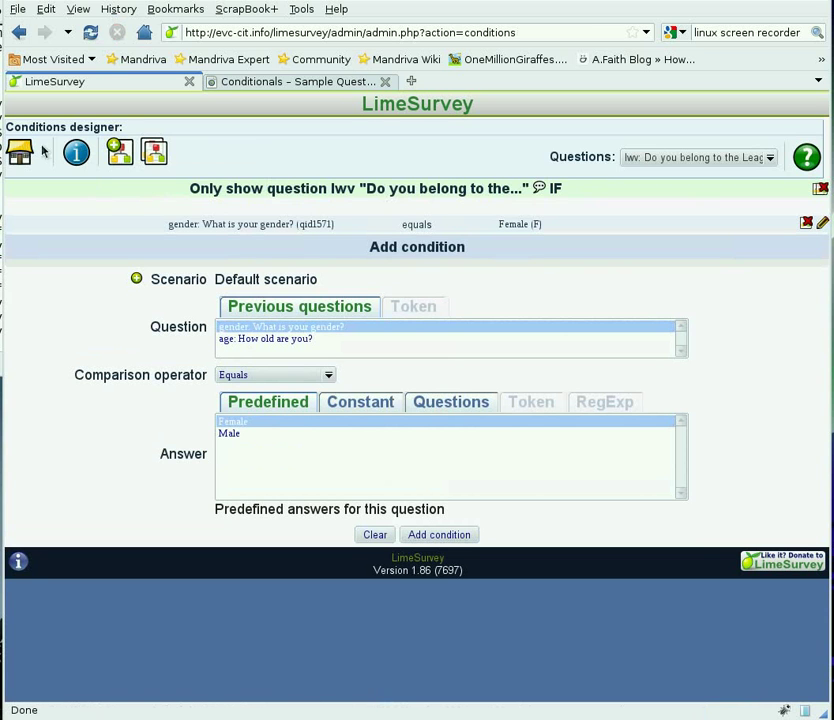
click(20, 150)
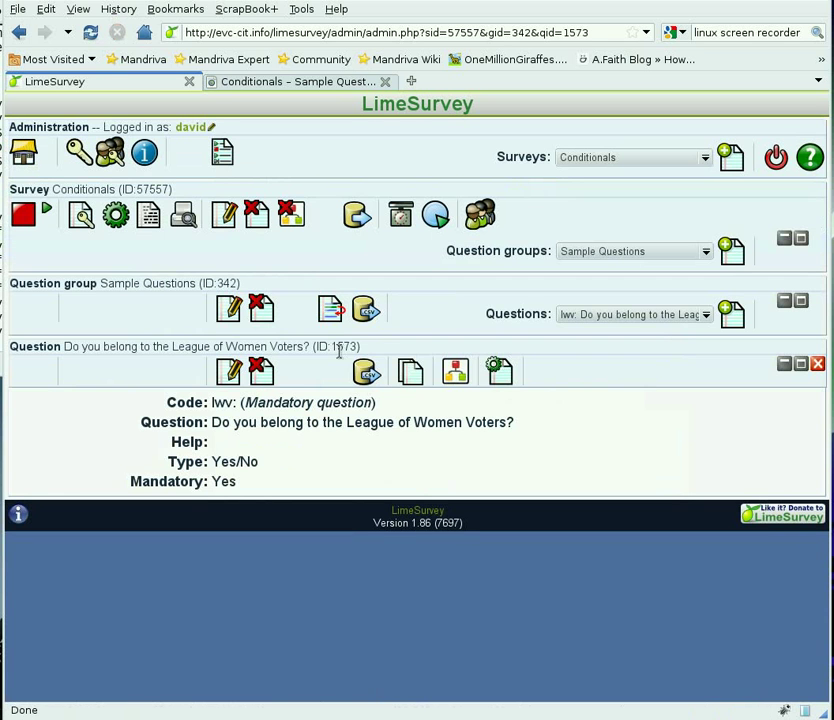
Step: Select the aamn question and add the condition gender Equals Male
click(700, 317)
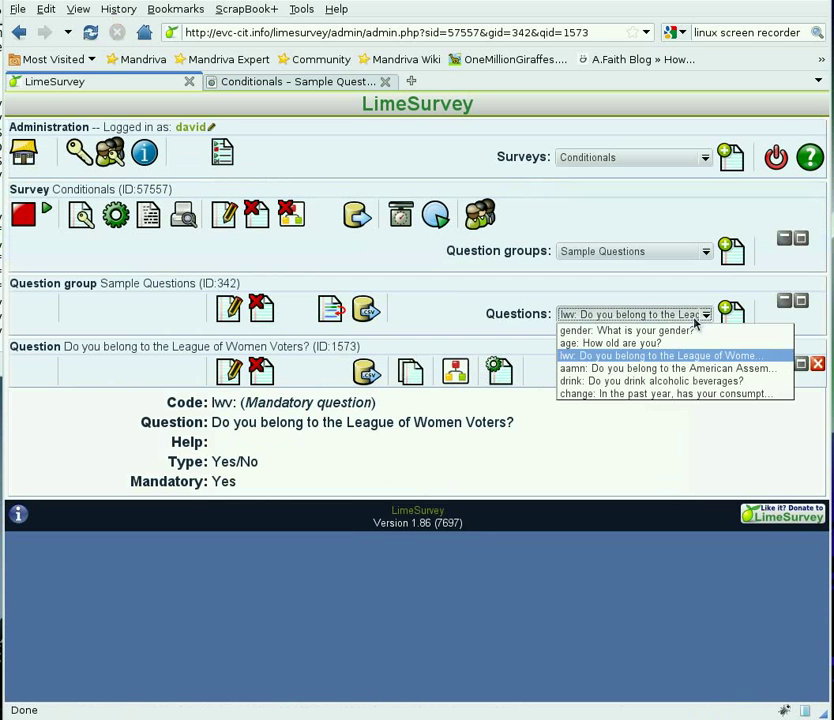
click(676, 370)
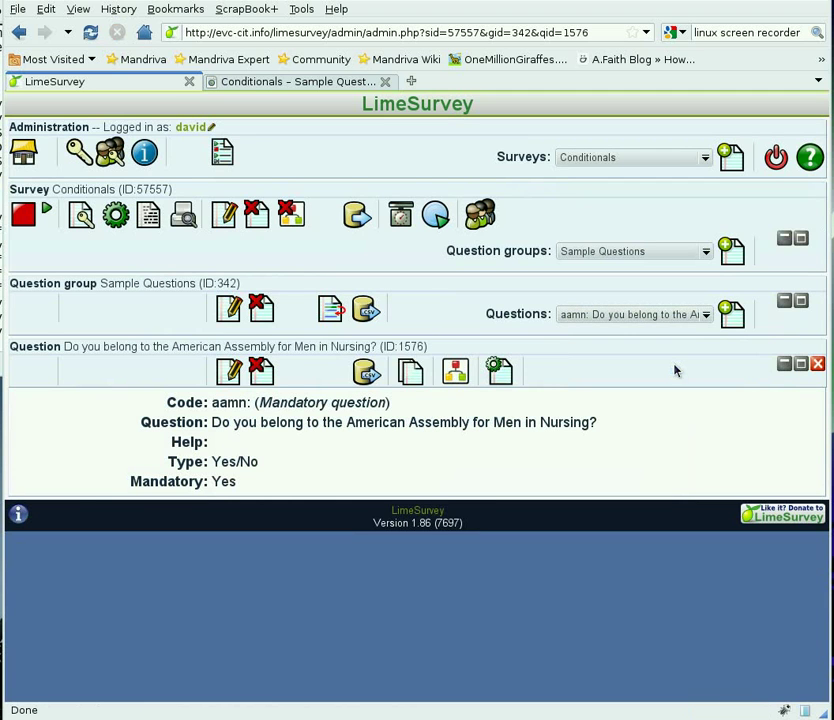
click(456, 373)
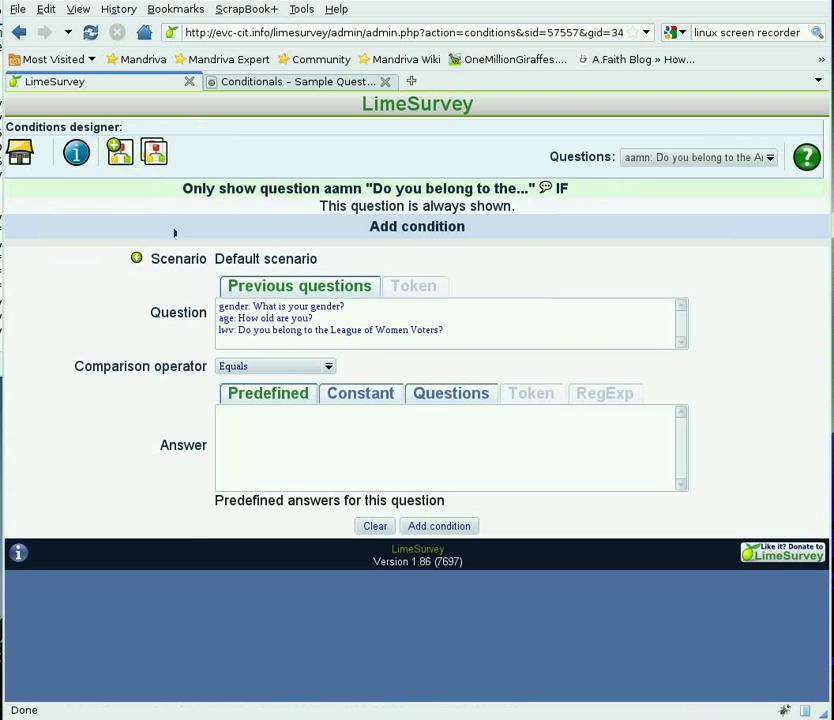
click(292, 308)
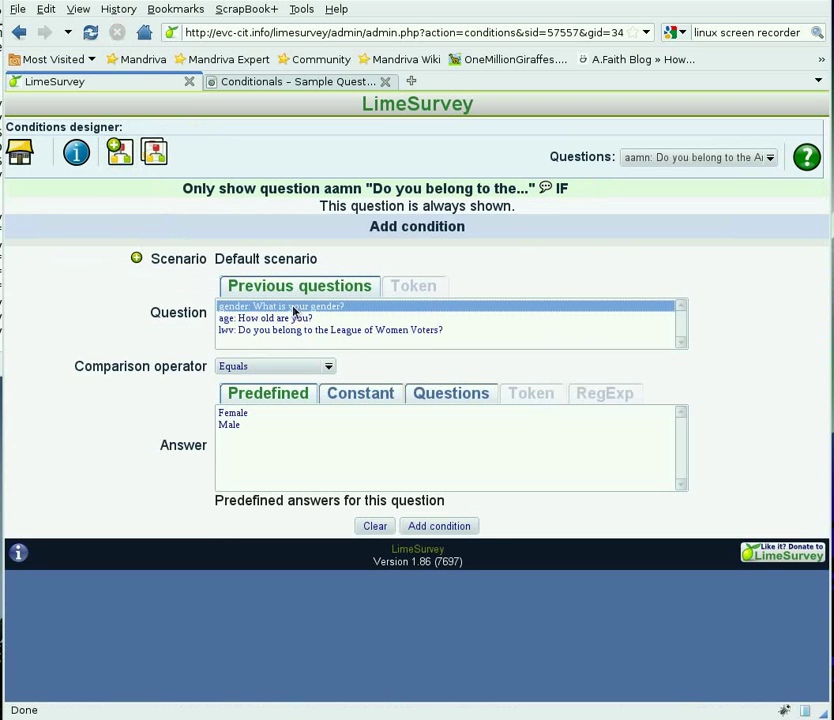
click(238, 426)
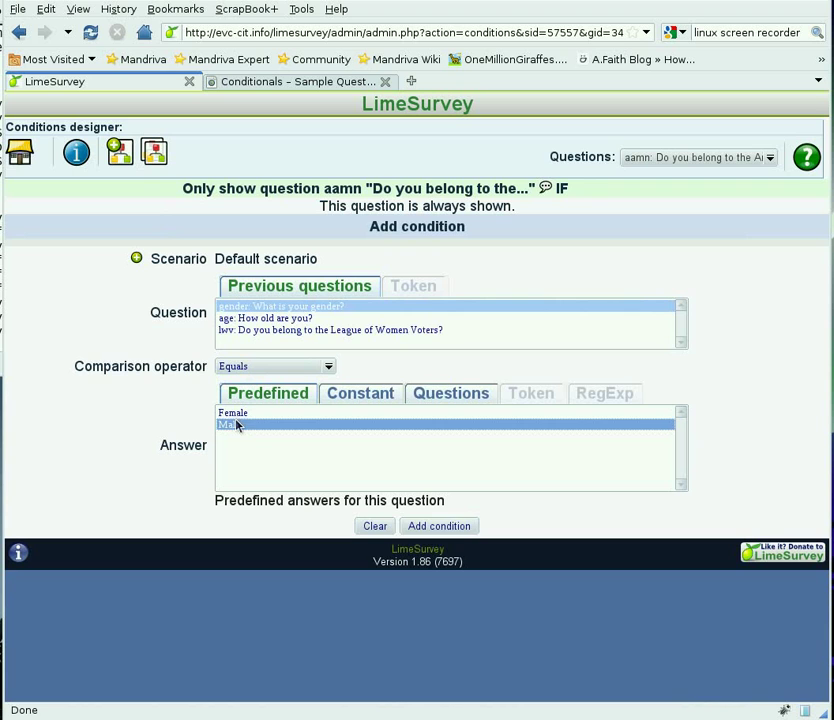
click(440, 527)
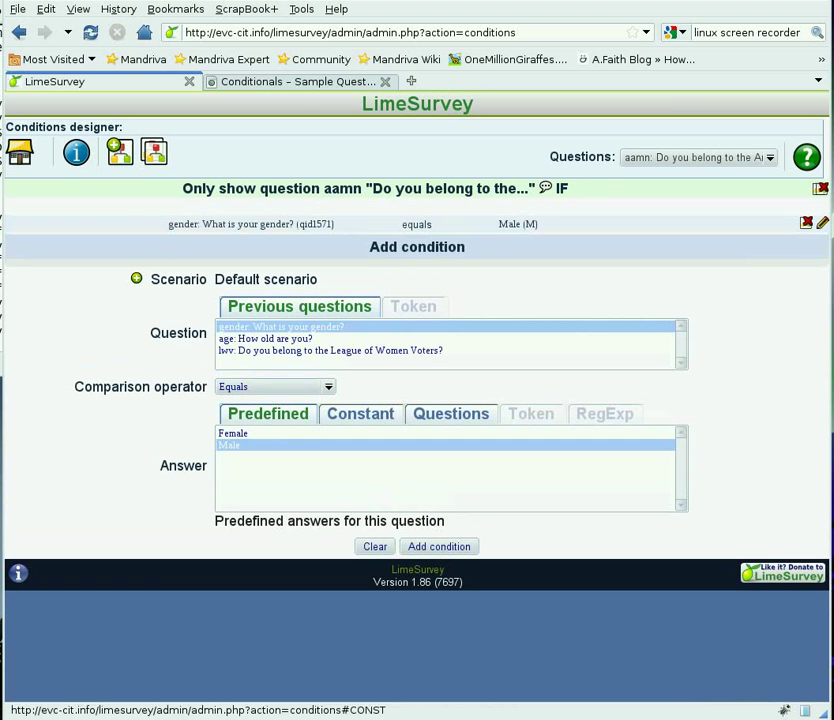
click(18, 160)
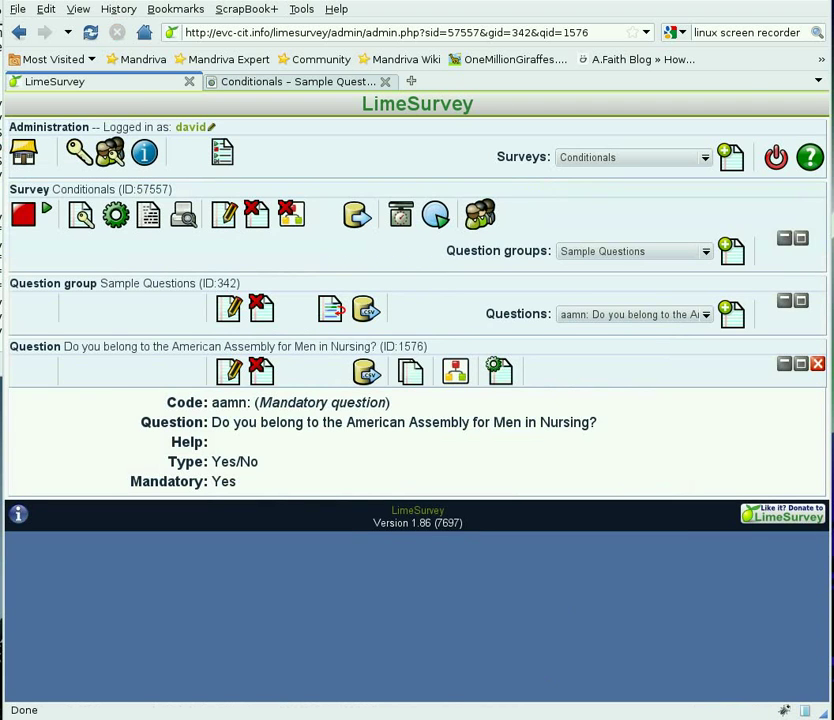
Step: In the survey form, choose Male, then Female, to see each membership question appear
key(ctrl+Tab)
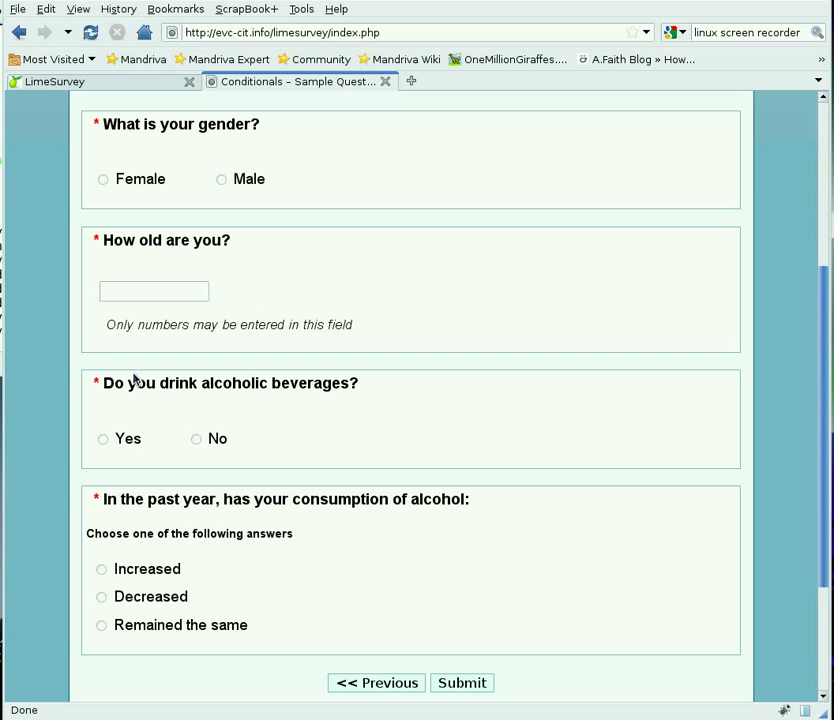
click(222, 180)
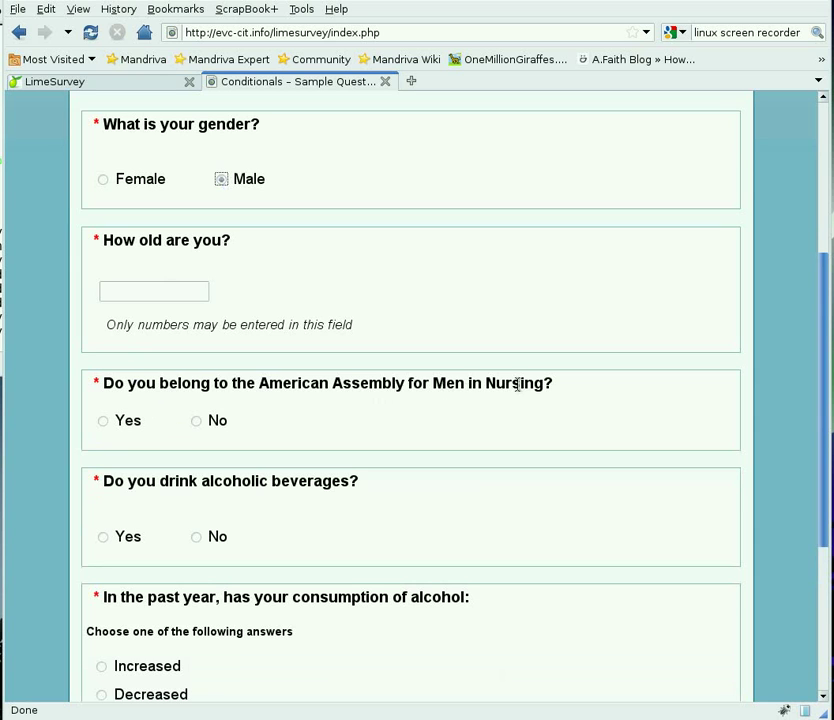
click(102, 181)
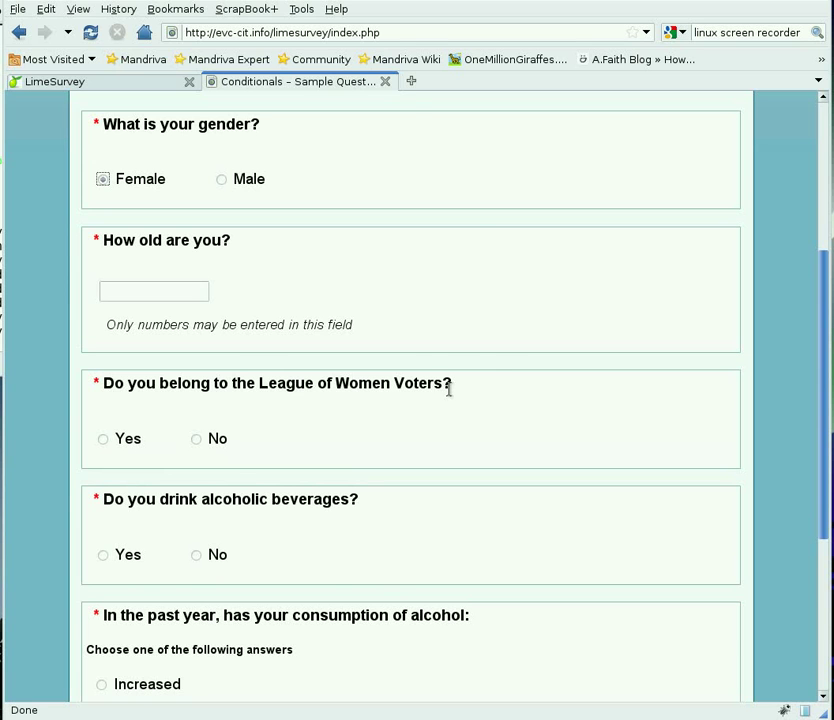
Step: Close the preview and start a new condition for the alcoholic beverages question
click(385, 81)
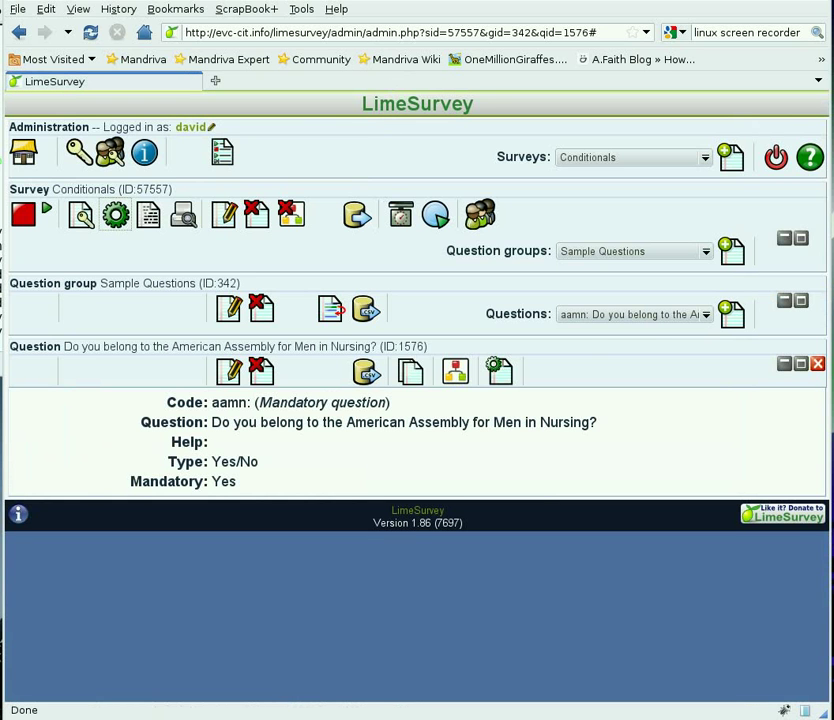
click(644, 316)
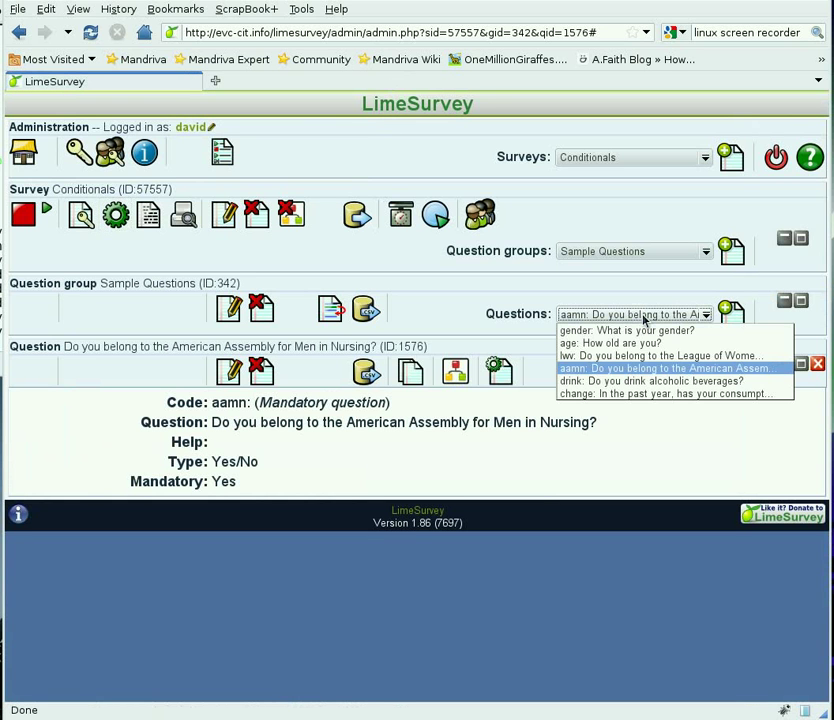
click(643, 388)
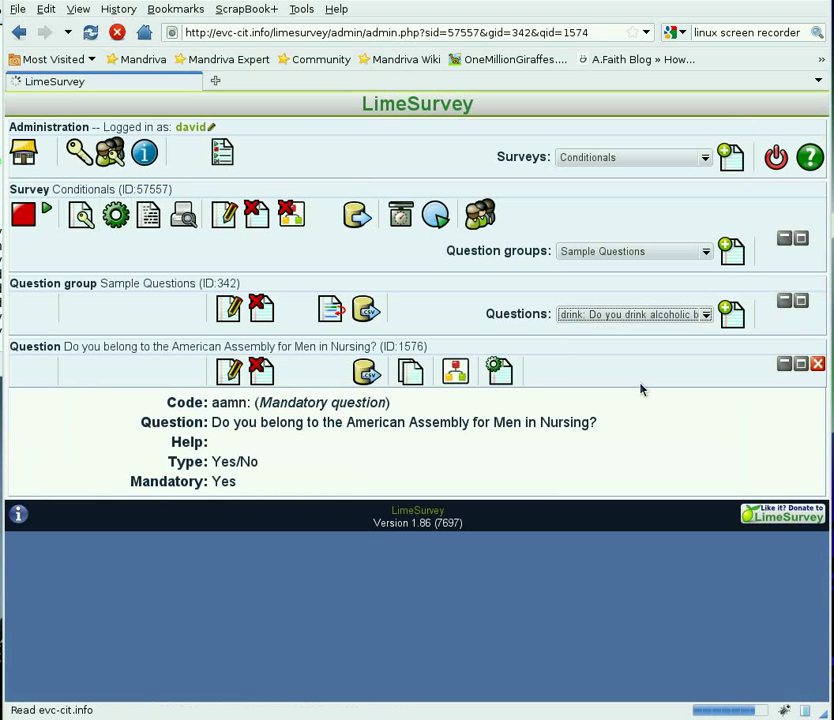
click(456, 373)
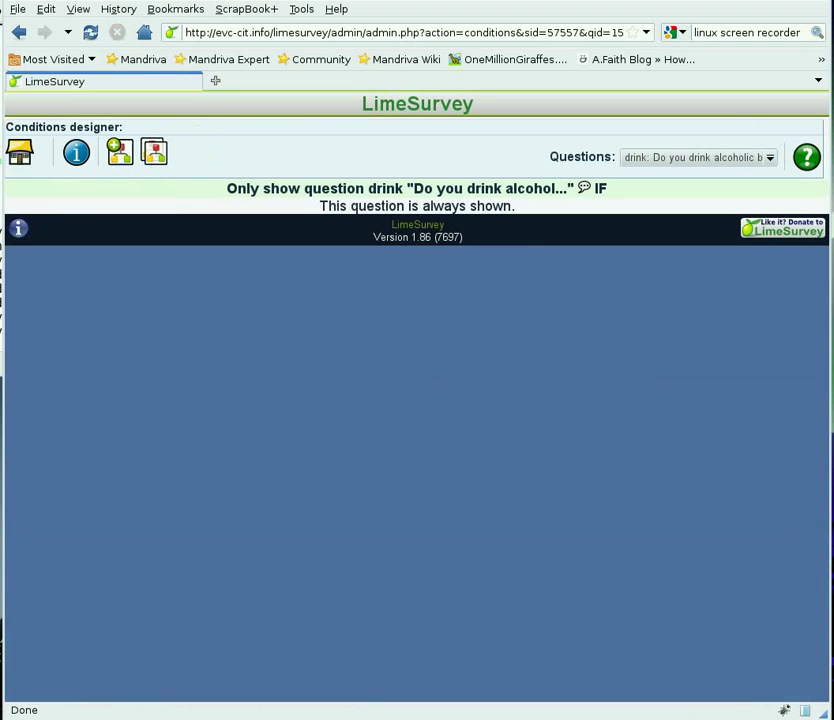
click(119, 152)
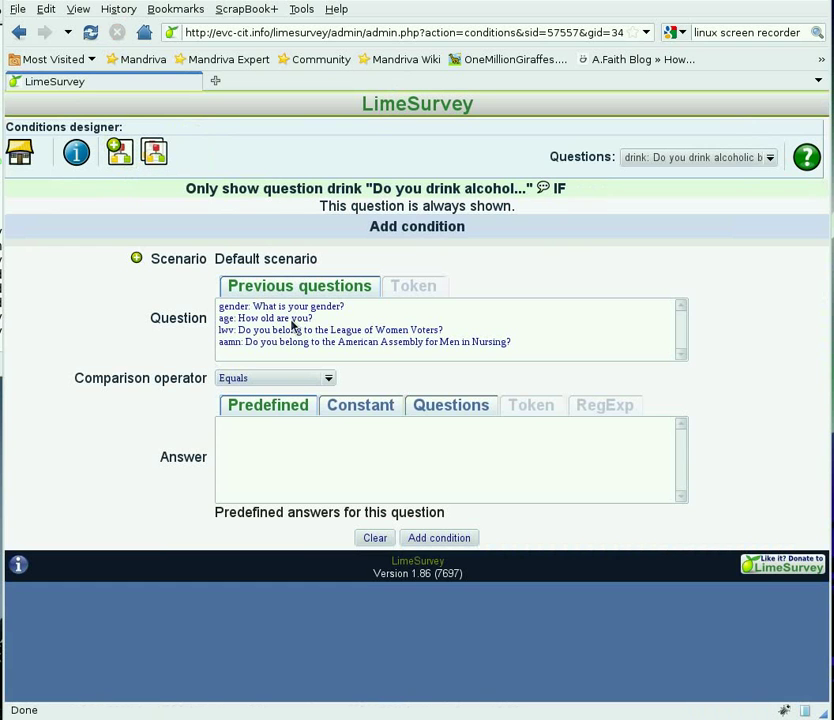
Step: Condition it on age Greater than or equal to constant 21, then launch a survey test
click(292, 320)
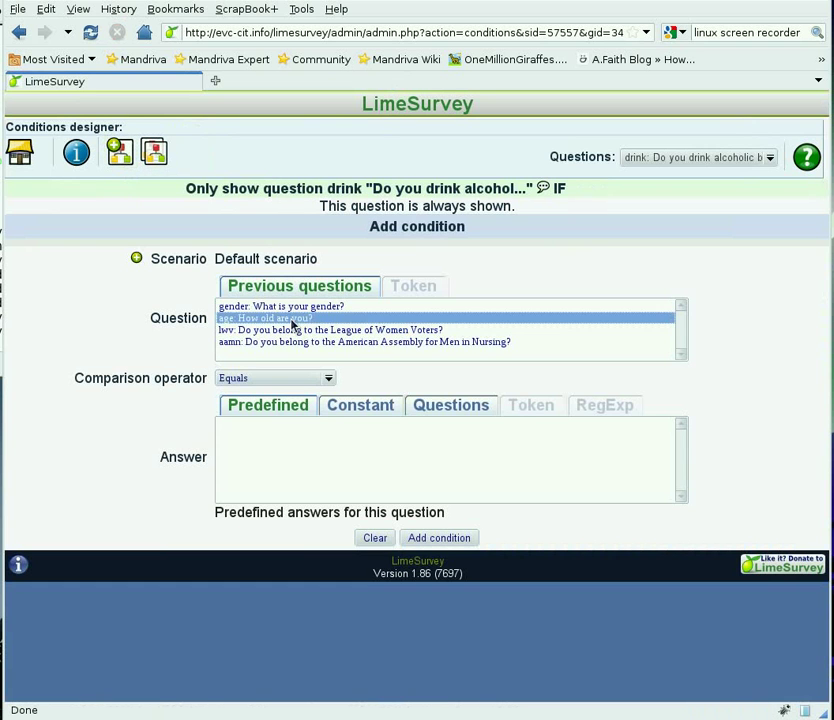
click(299, 380)
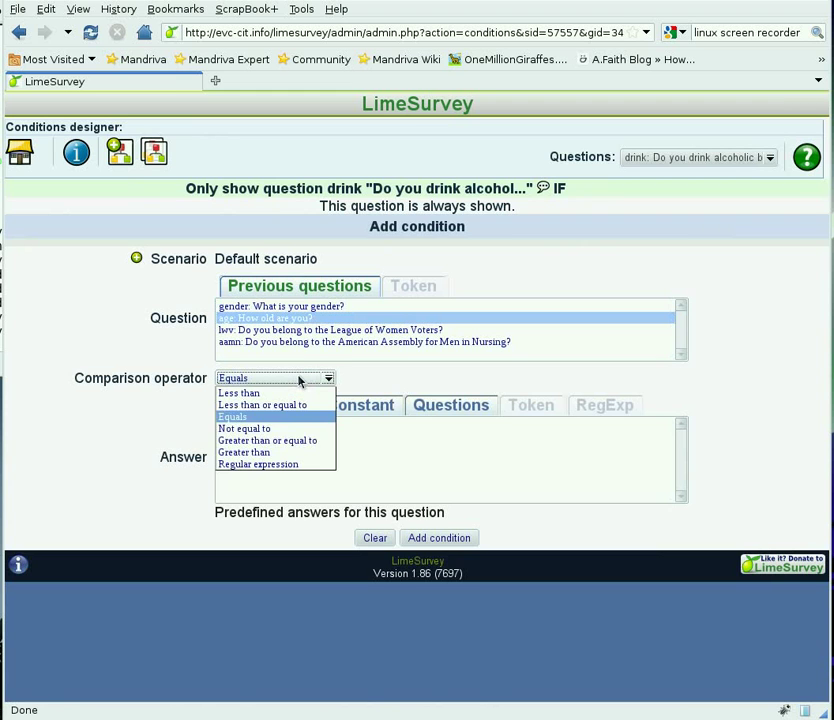
click(288, 441)
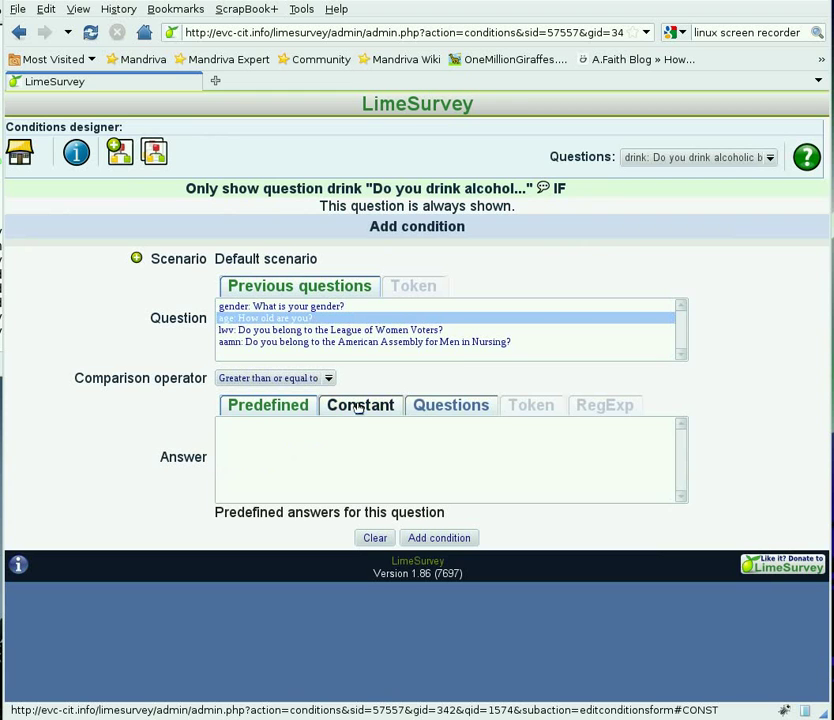
click(357, 407)
click(263, 428)
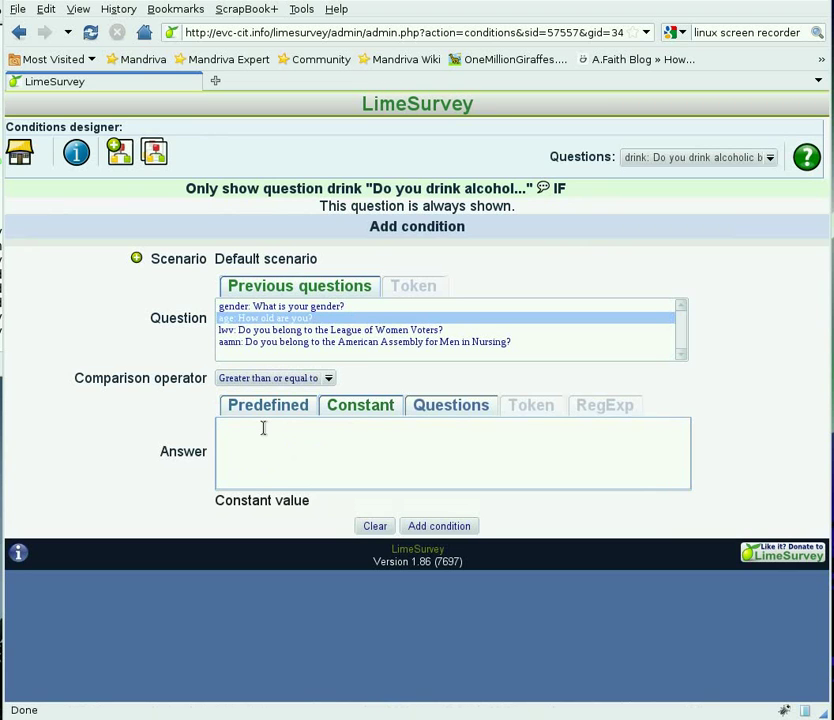
text(21)
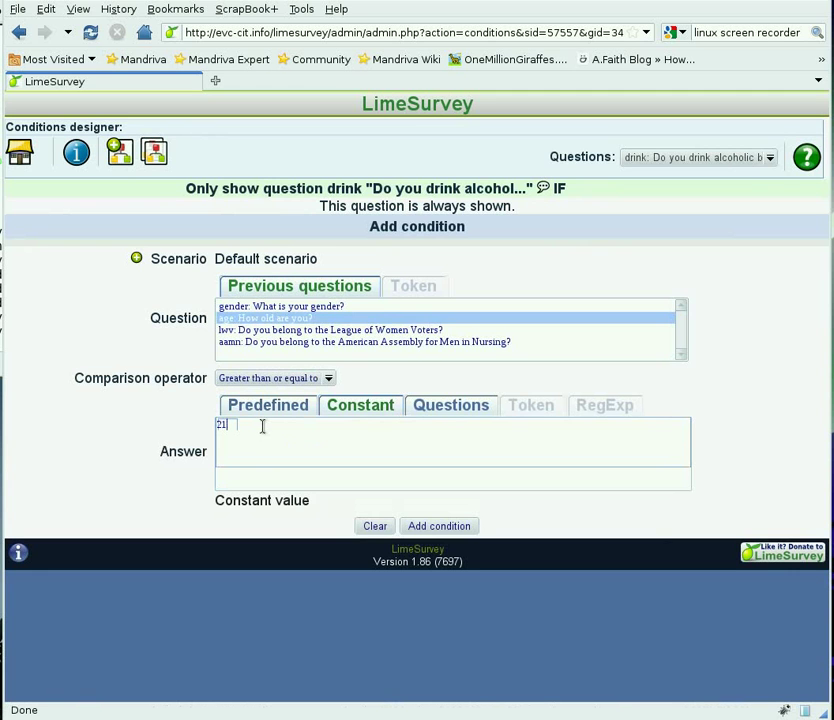
click(439, 526)
click(20, 152)
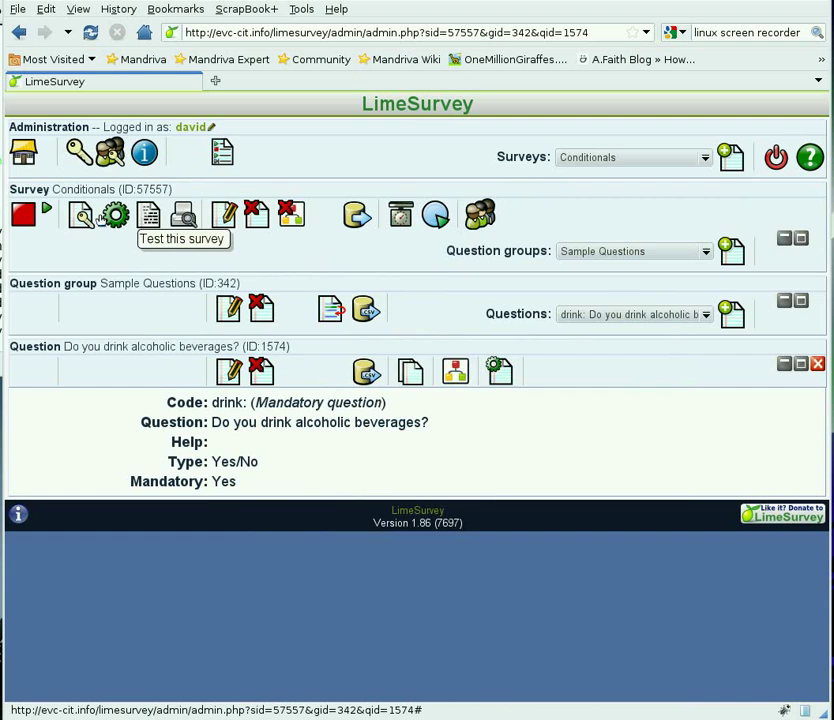
click(82, 215)
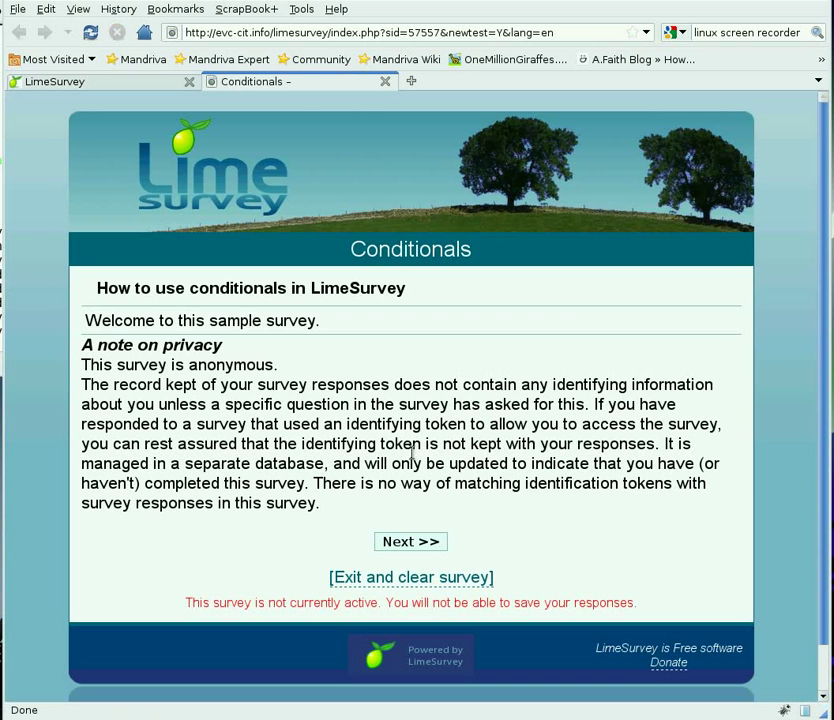
Step: Test as Male aged 22, confirm the drink question appears, and close the test tab
click(402, 541)
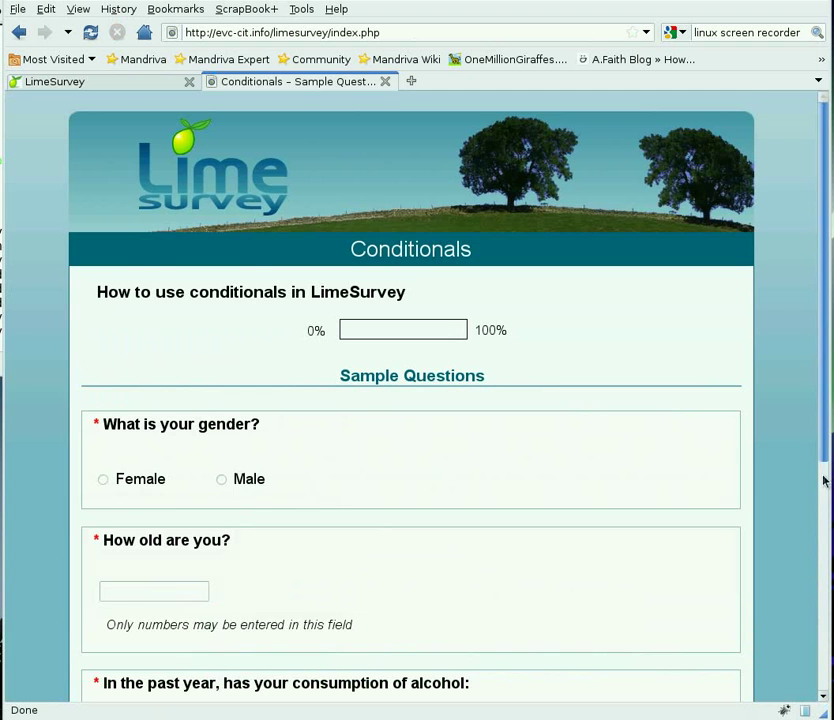
scroll(825, 512, down, 3)
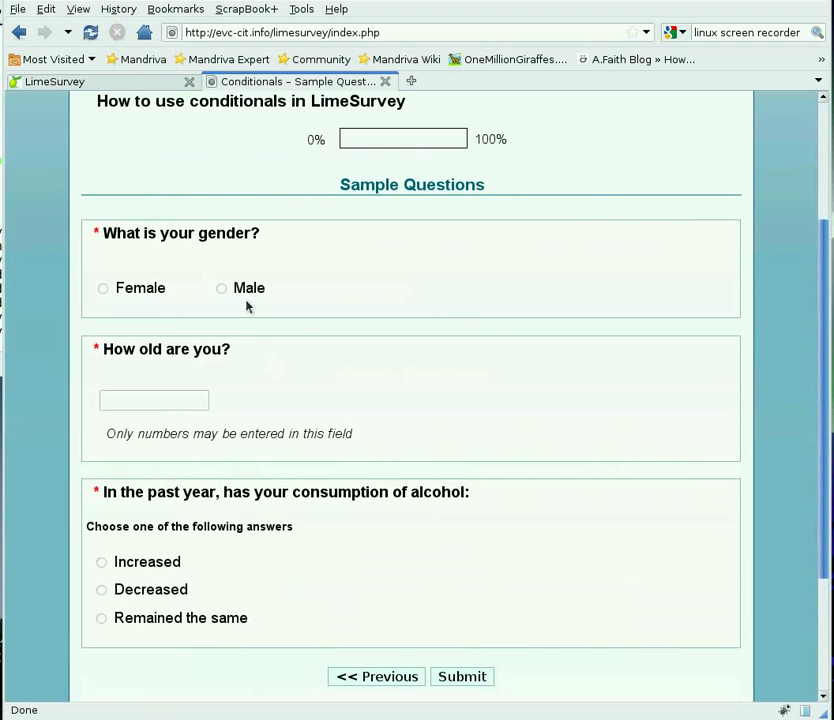
click(222, 289)
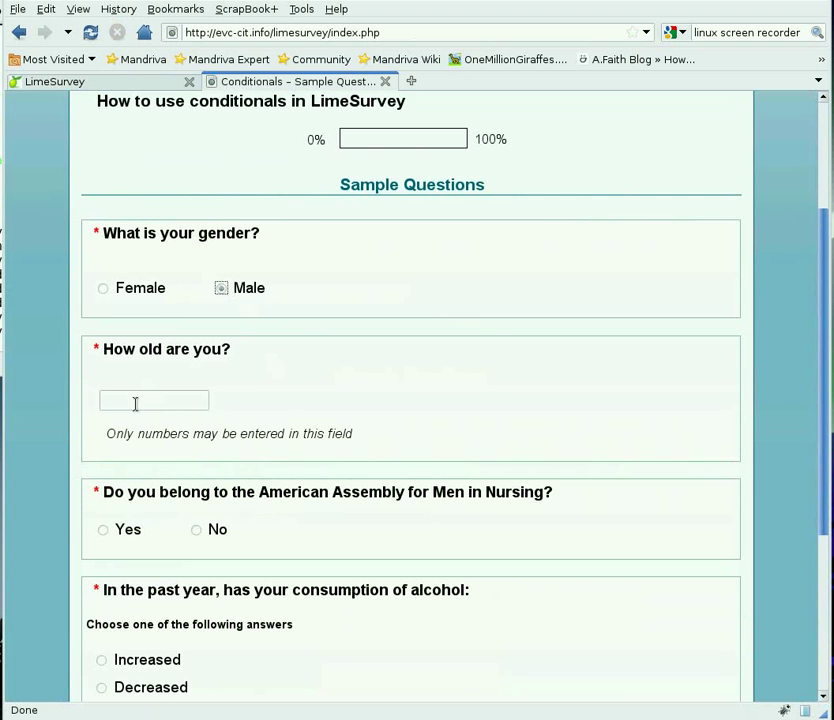
click(146, 393)
text(18)
key(Tab)
click(141, 397)
double_click(141, 397)
text(22)
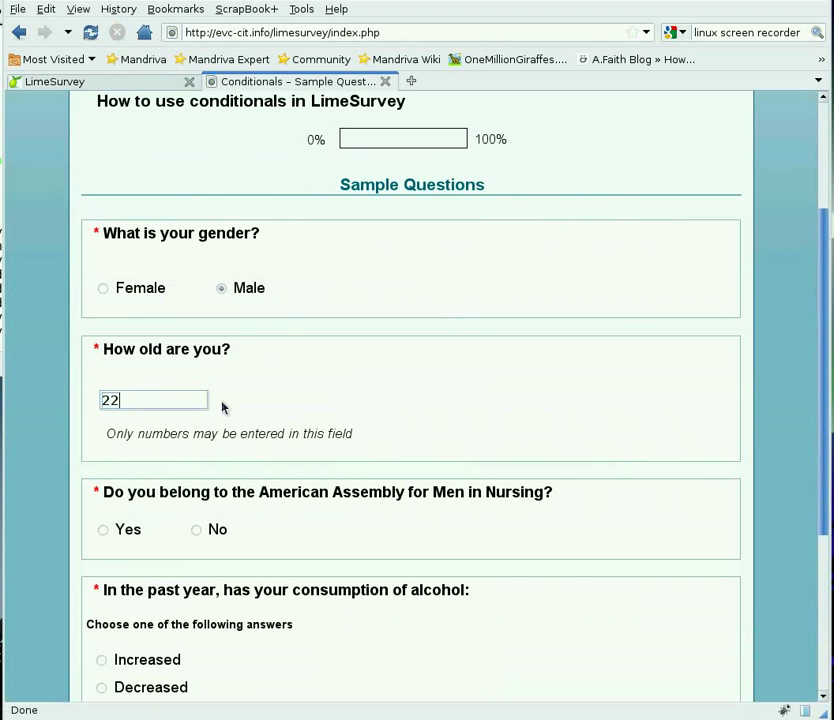
key(Tab)
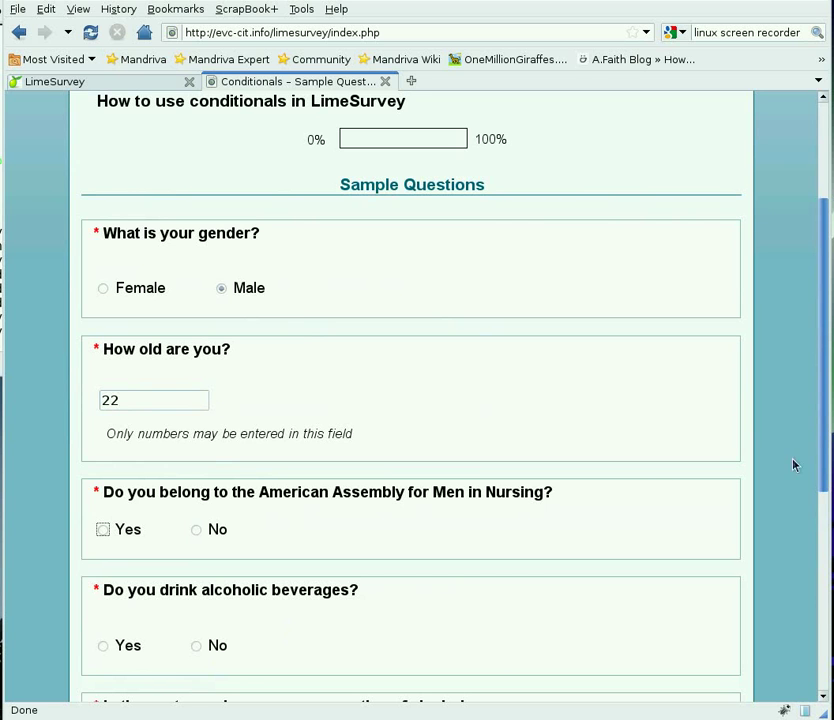
drag(823, 480, 828, 612)
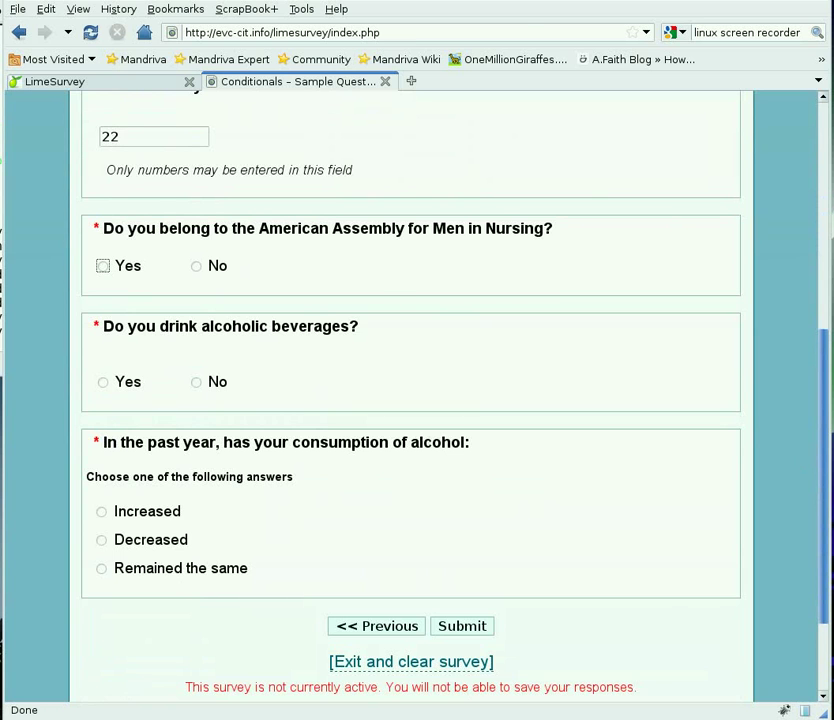
key(ctrl+w)
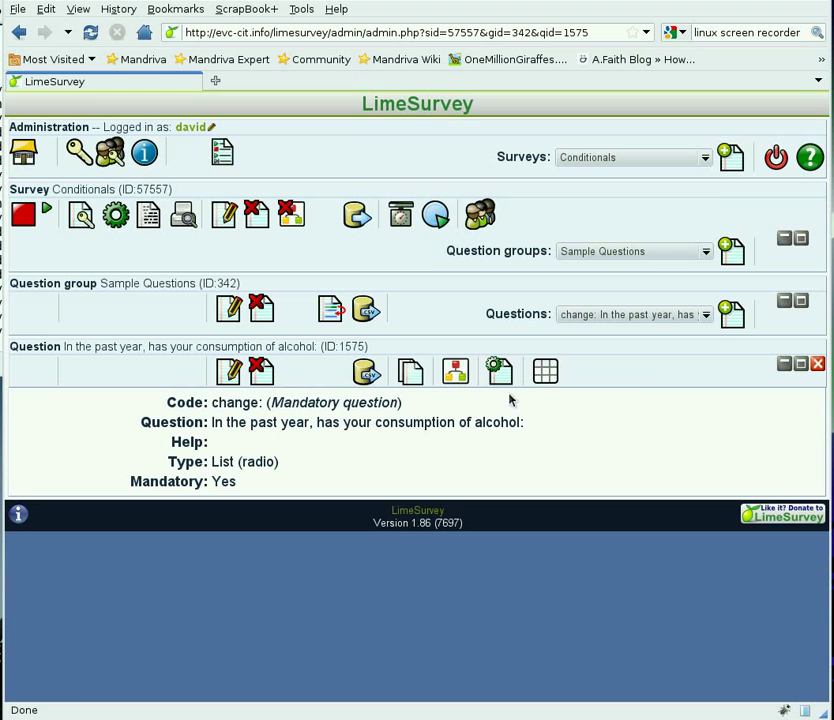
Step: Add a condition to the consumption question: drink Equals Yes
click(463, 378)
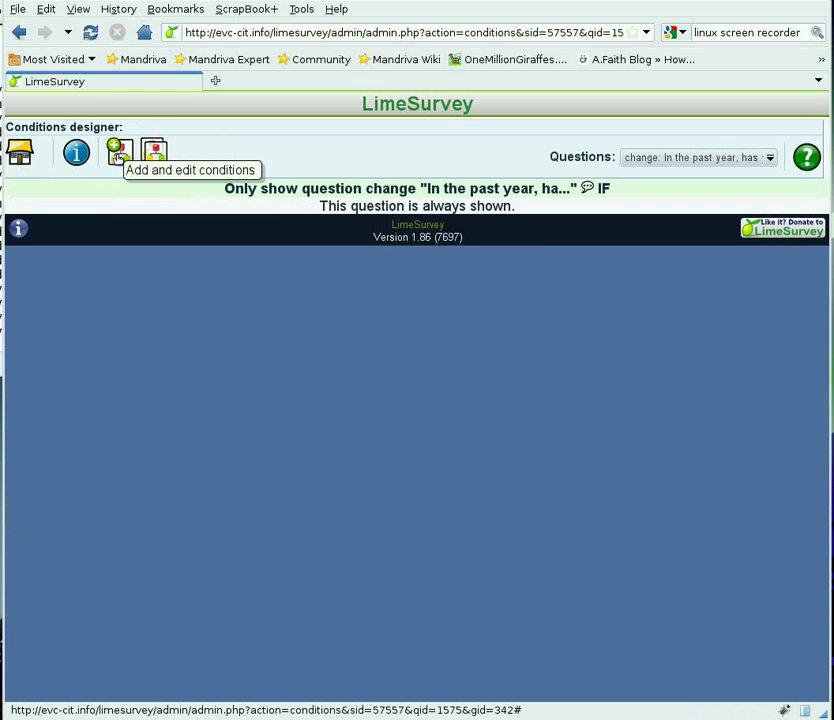
click(118, 152)
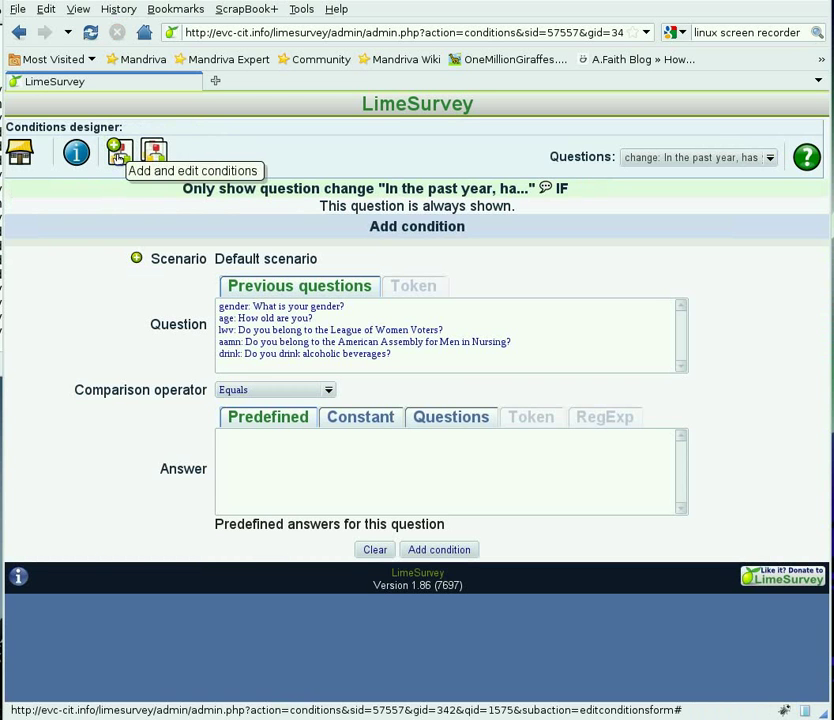
click(266, 355)
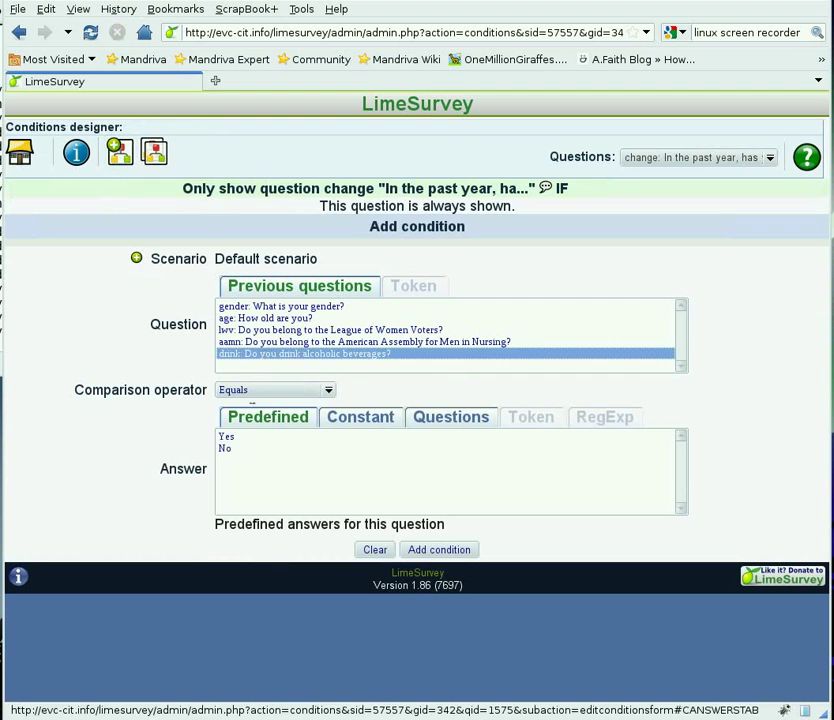
click(227, 440)
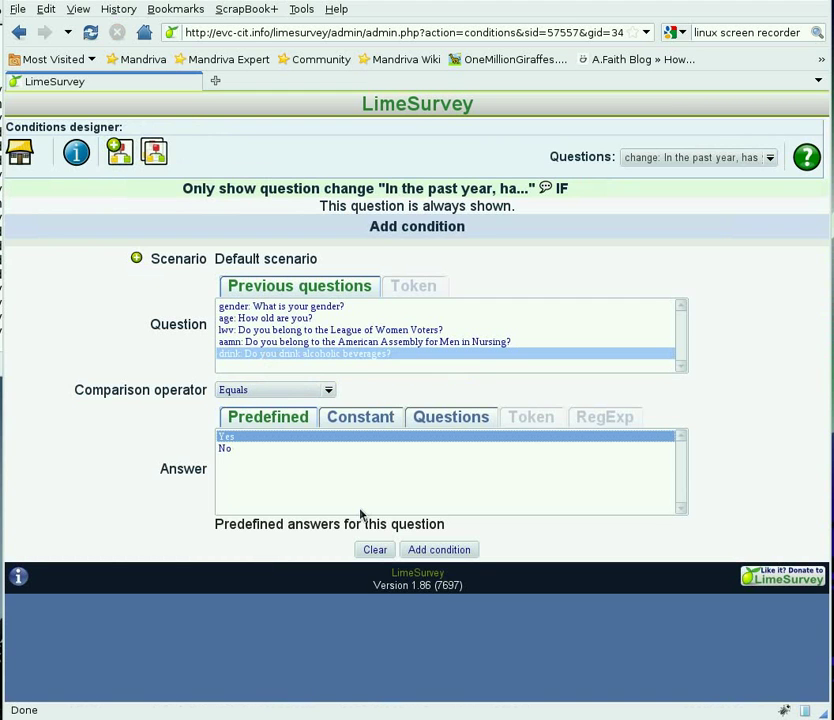
click(428, 551)
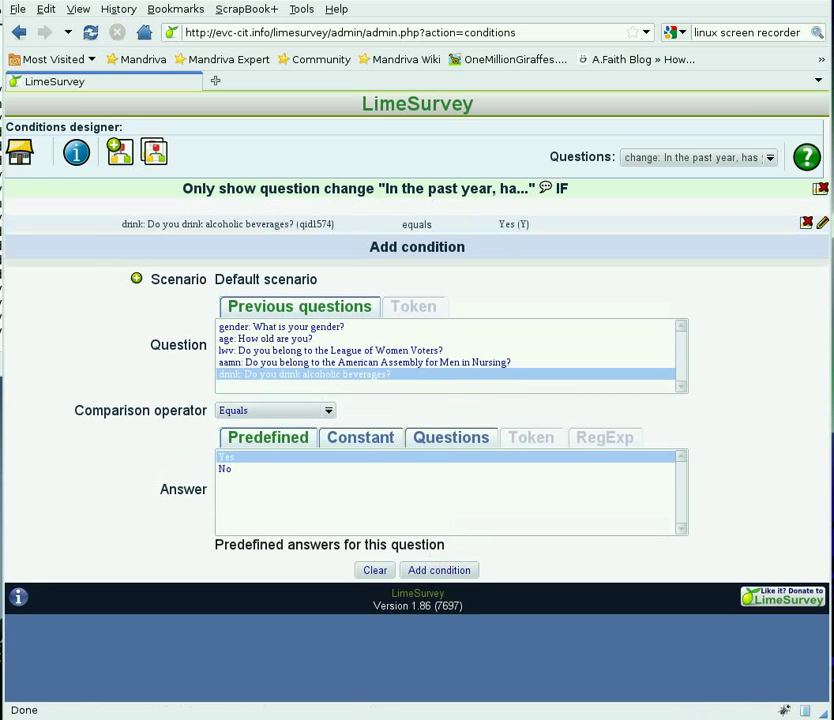
click(20, 153)
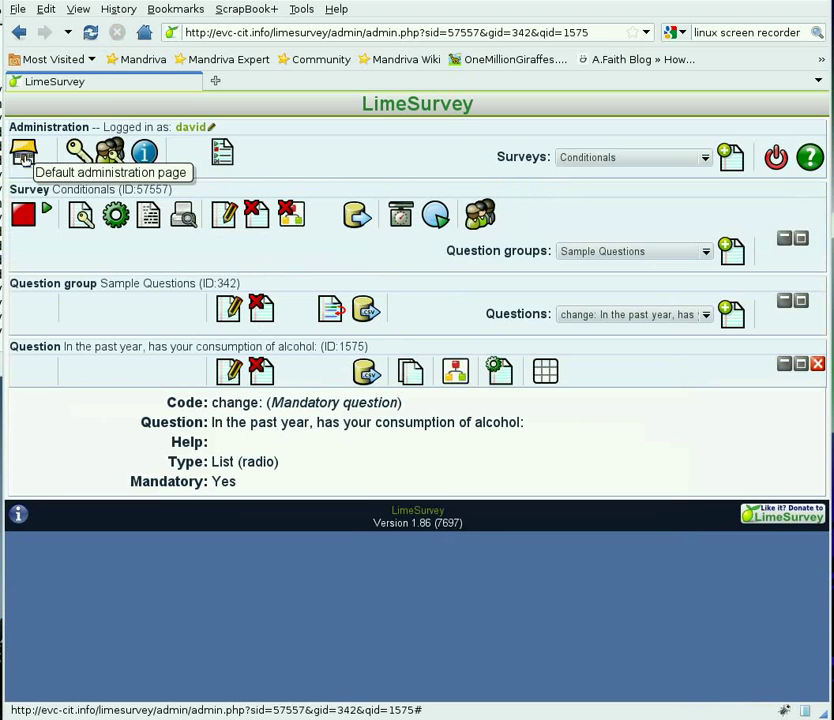
Step: Start a survey test and answer Female with age 21 (replacing 18)
click(116, 216)
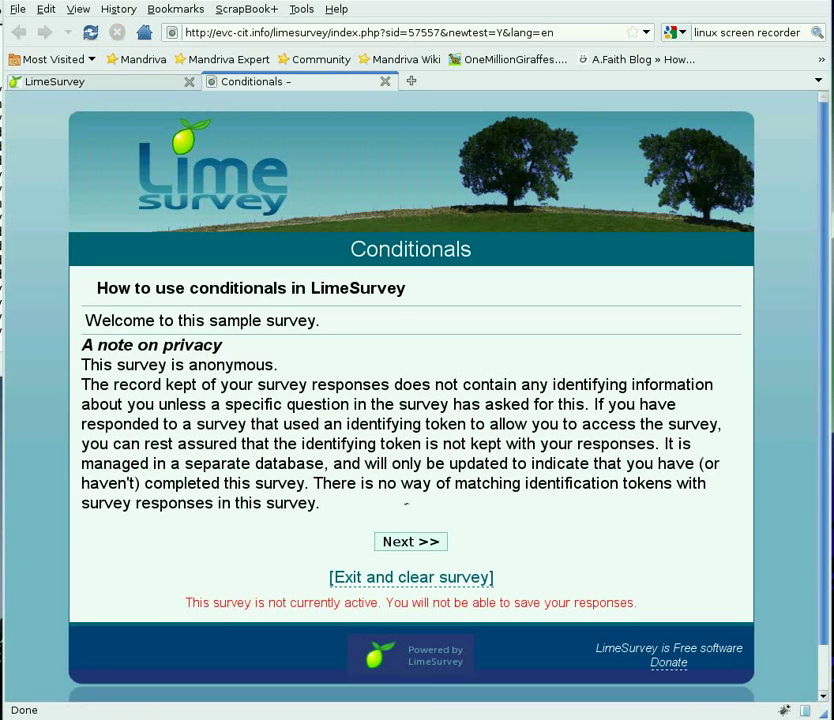
click(406, 546)
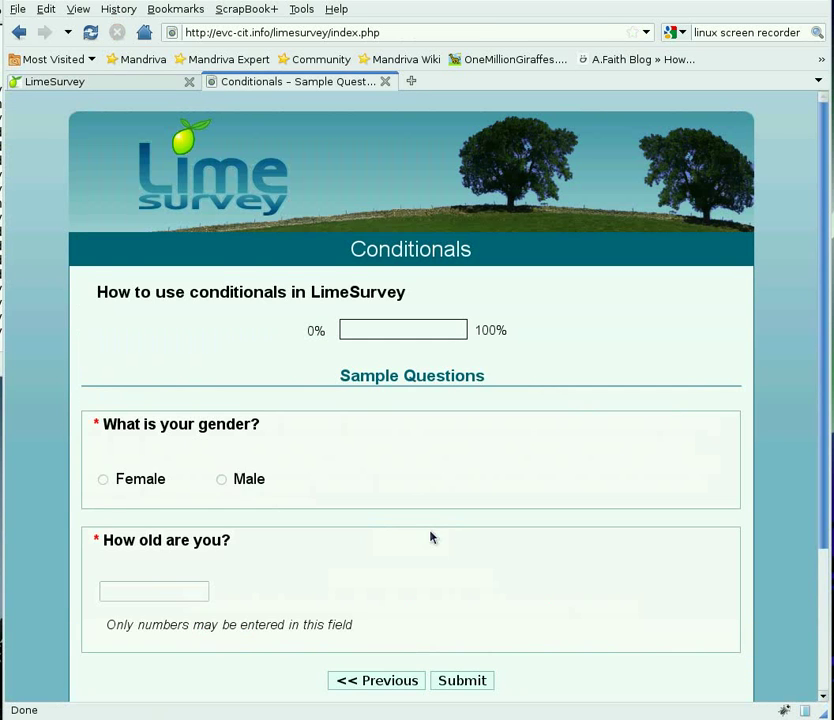
scroll(813, 464, down, 3)
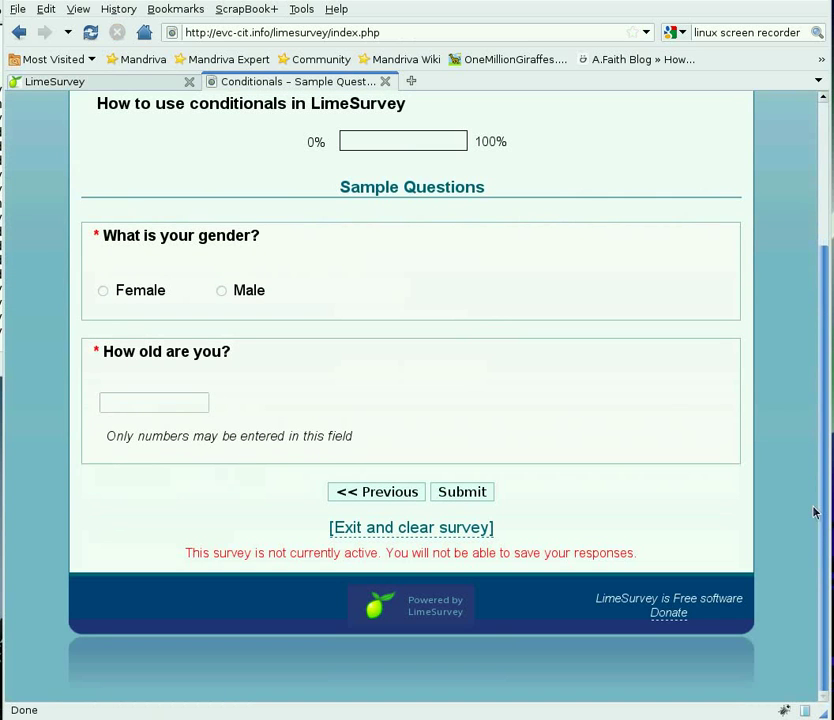
click(103, 291)
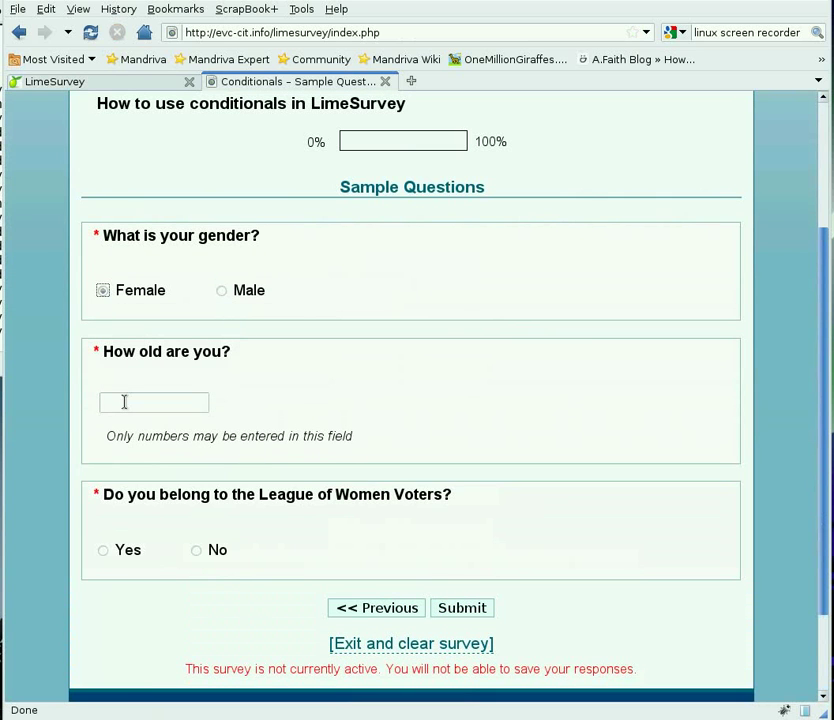
click(126, 403)
text(18)
key(Tab)
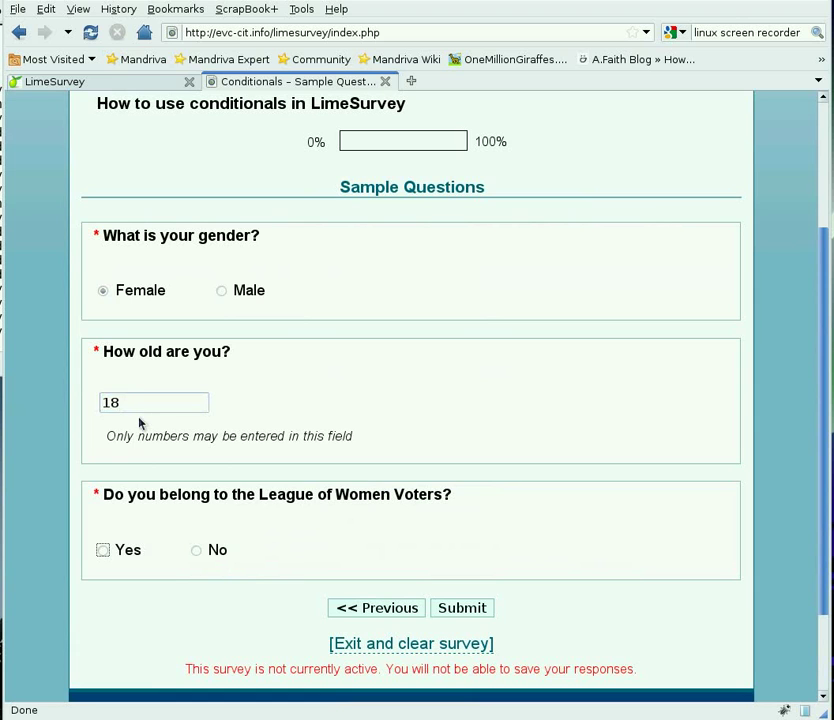
drag(126, 401, 89, 395)
text(21)
key(Tab)
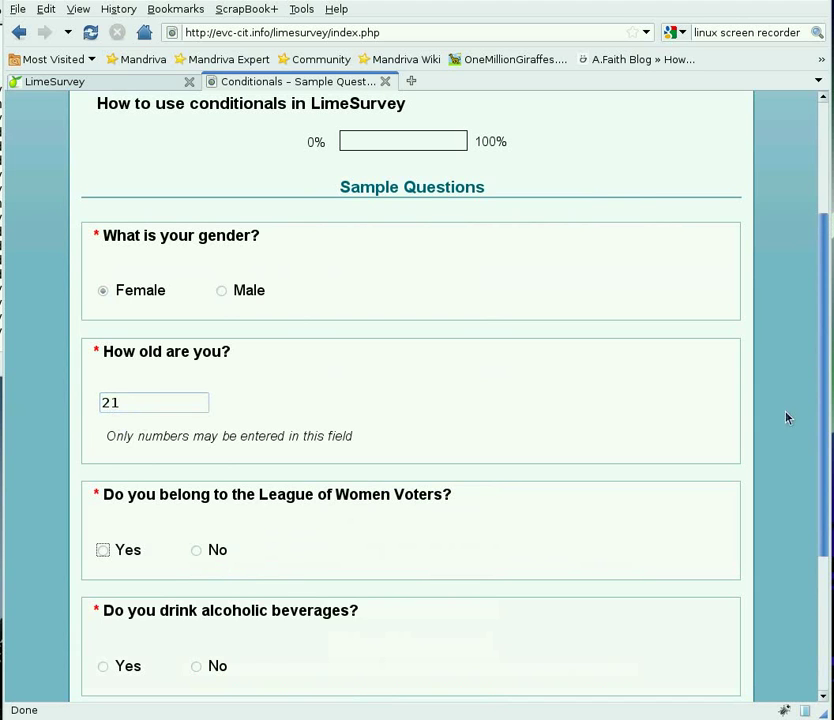
Step: Answer No, then Yes, to drinking to confirm the consumption question appears
drag(826, 443, 811, 586)
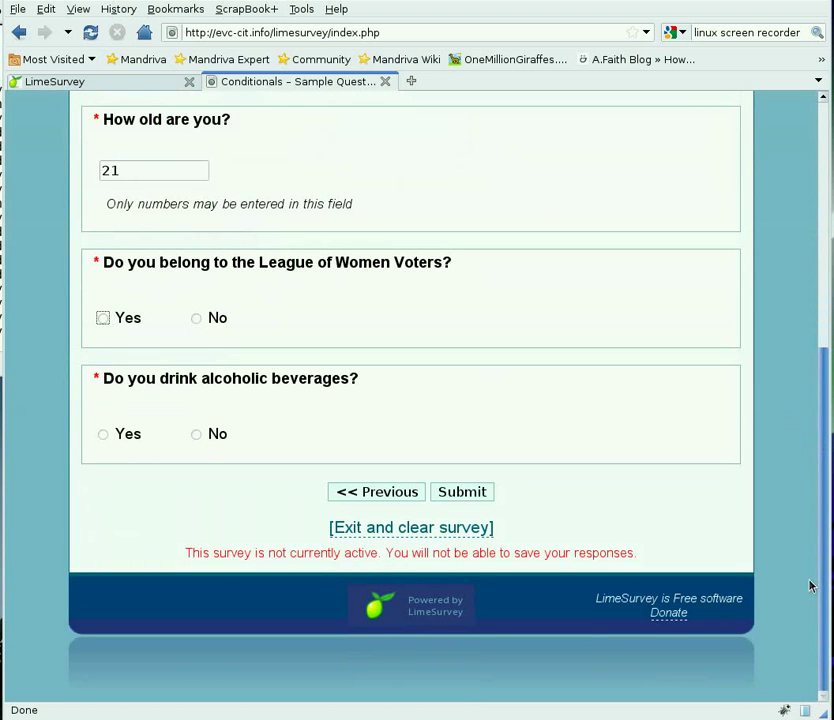
click(197, 434)
click(104, 435)
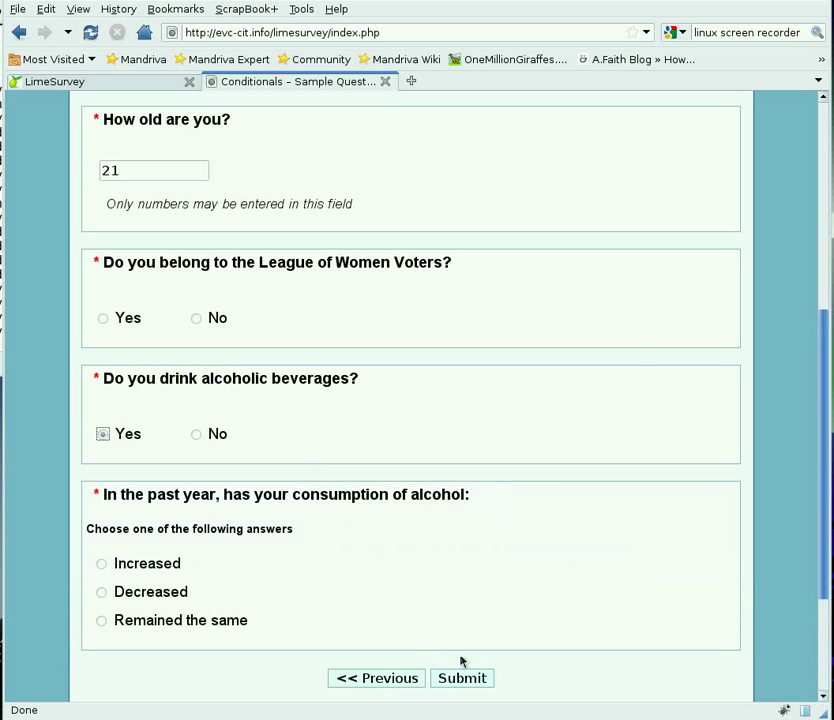
click(136, 82)
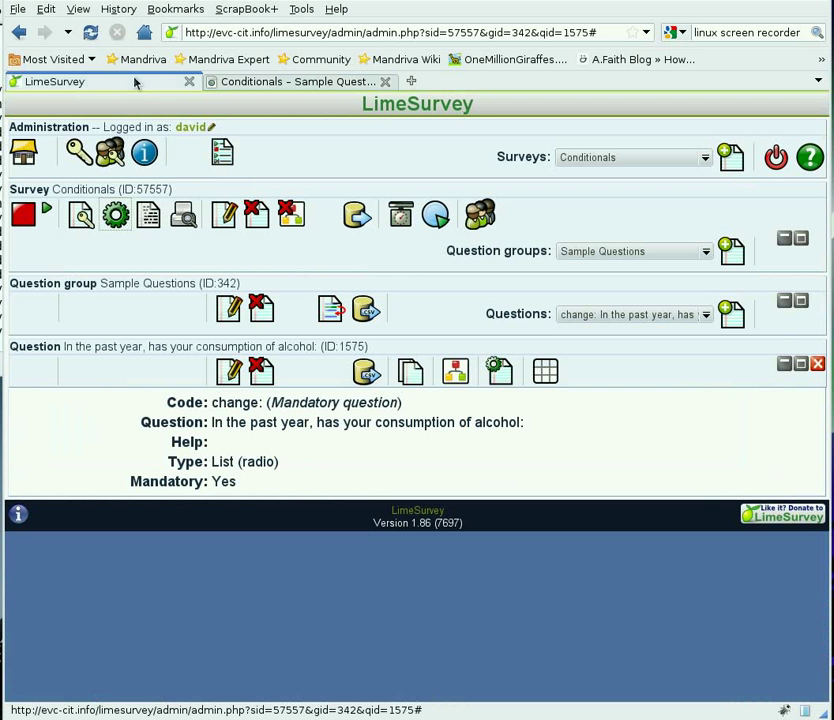